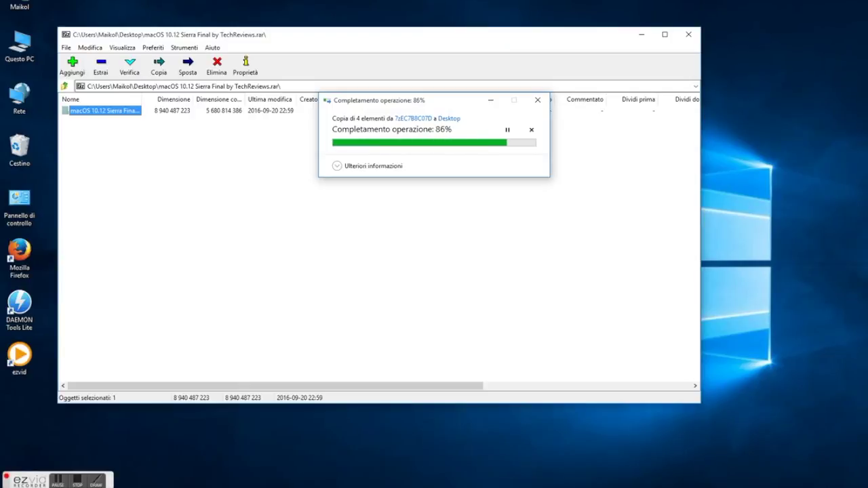
Close 7-Zip once the macOS 10.12 Sierra Final archive has been extracted to the Desktop
left_click(688, 34)
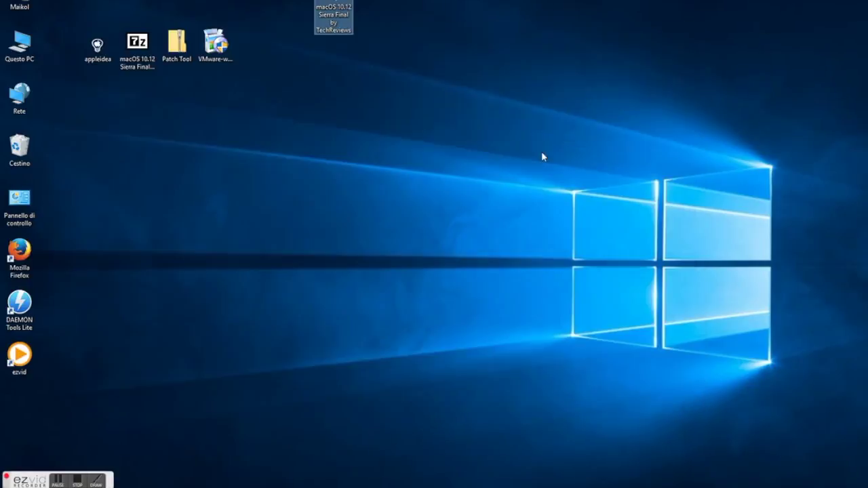
Open the extracted macOS Sierra folder and launch the VMware Workstation installer
double_click(255, 47)
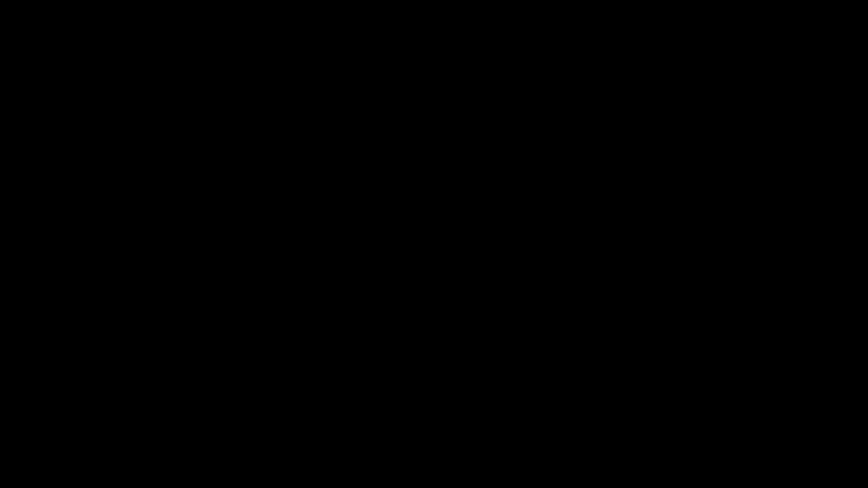
double_click(216, 48)
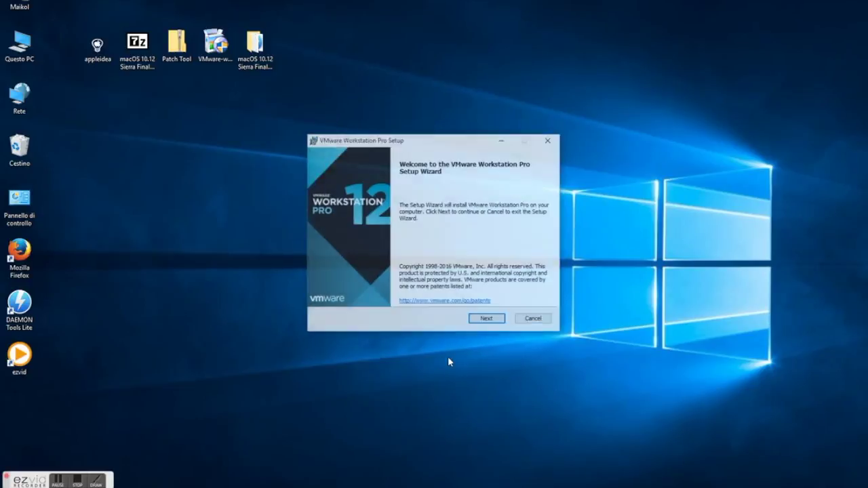
Accept the licence agreement, keep the default install location and disable update checks at startup
left_click(499, 319)
left_click(419, 296)
left_click(496, 320)
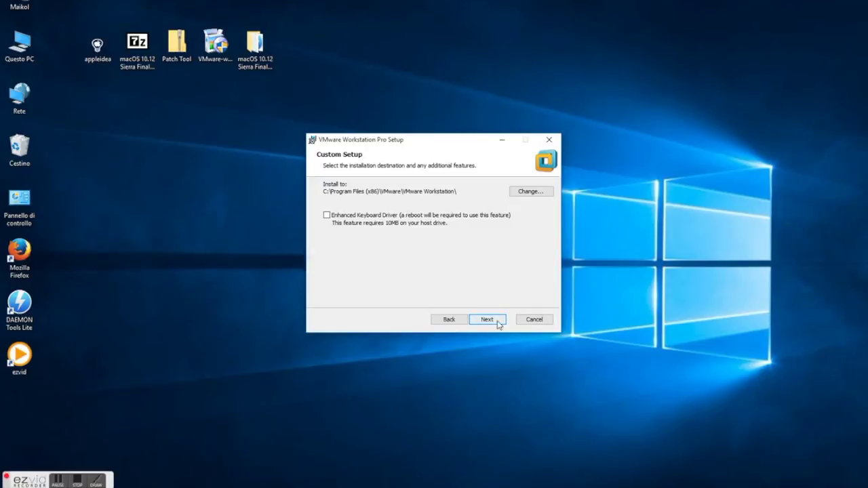
left_click(499, 320)
left_click(327, 199)
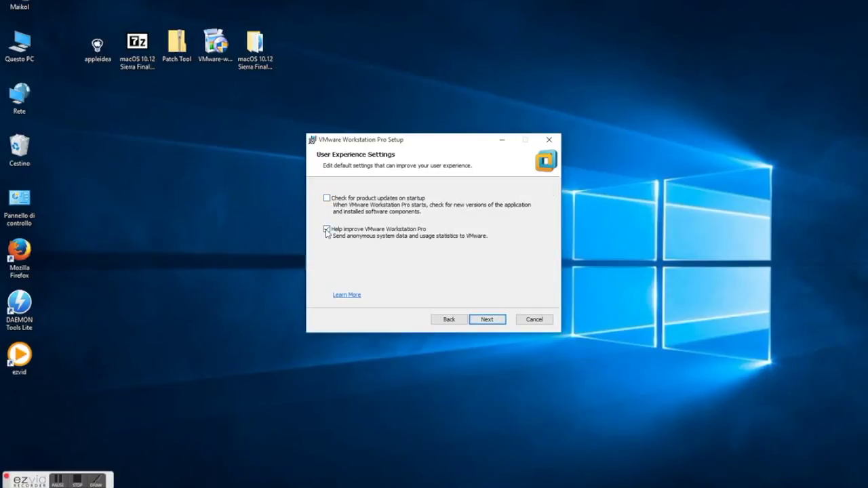
Skip the Start Menu shortcut, install Workstation Pro and finish the setup wizard
left_click(497, 322)
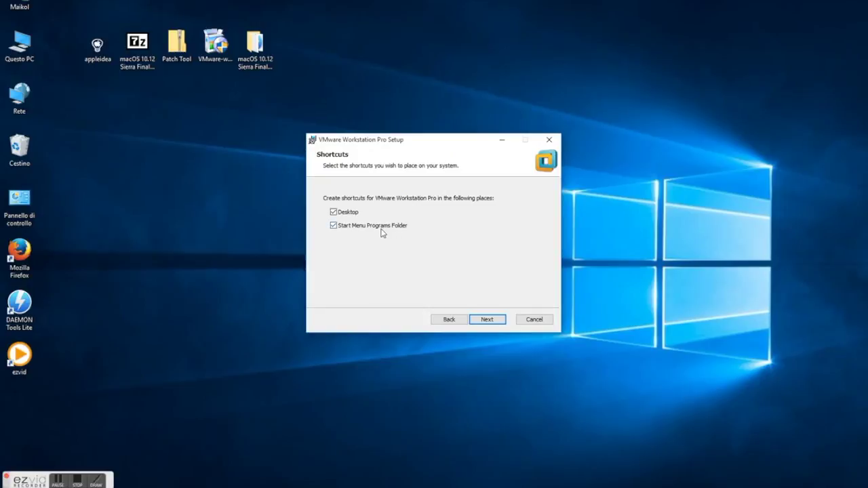
left_click(333, 226)
left_click(499, 322)
left_click(492, 318)
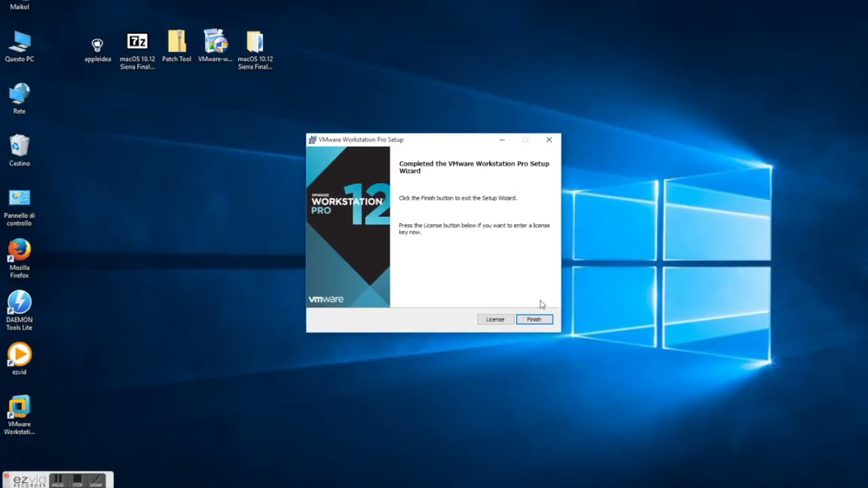
left_click(532, 319)
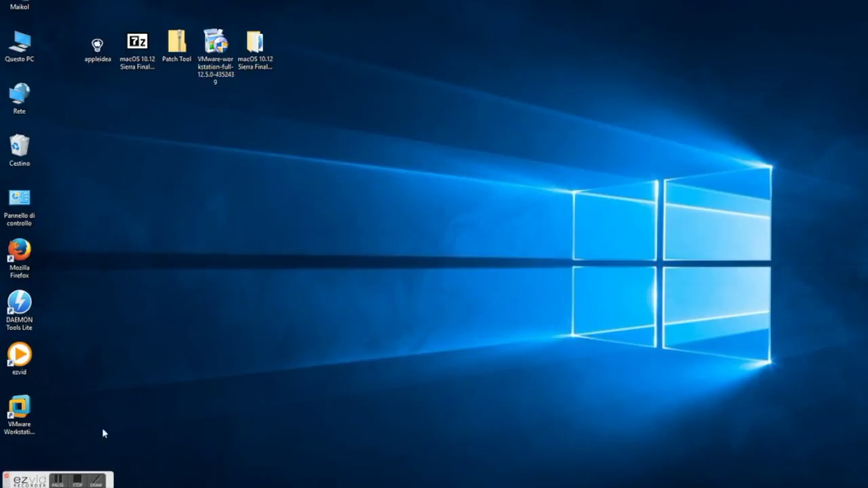
Launch Workstation Pro and start the 30-day trial by entering an email address
left_click(20, 411)
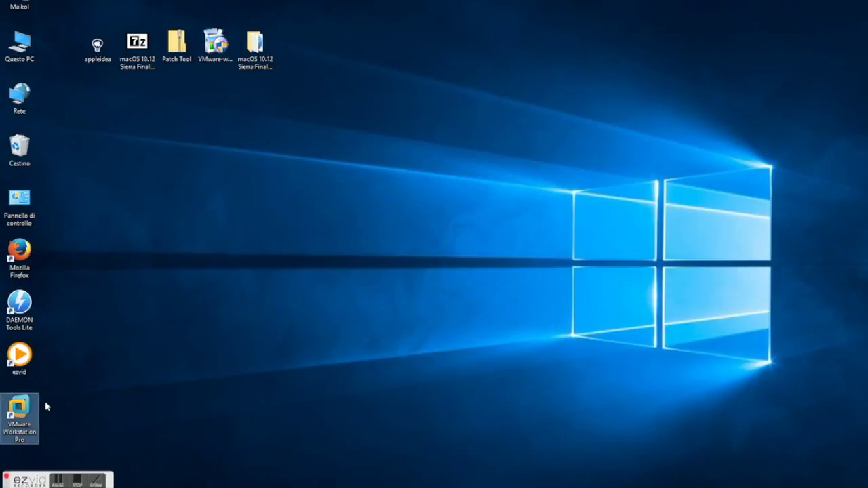
left_click(424, 232)
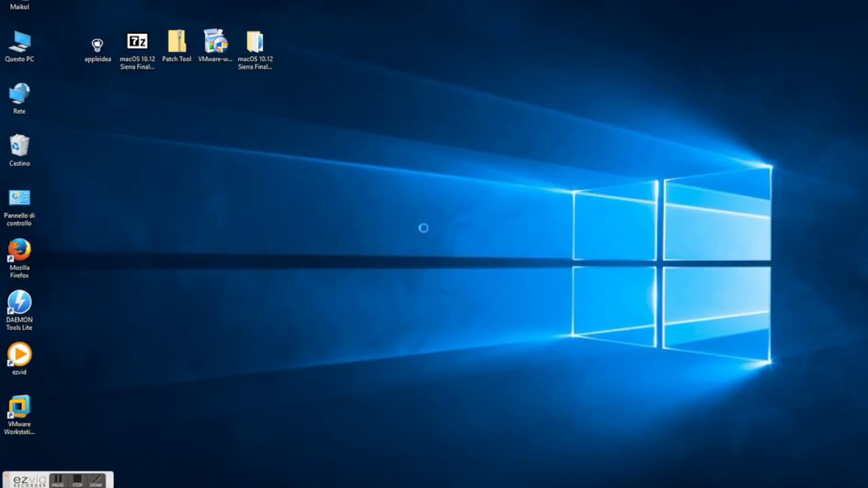
left_click(360, 246)
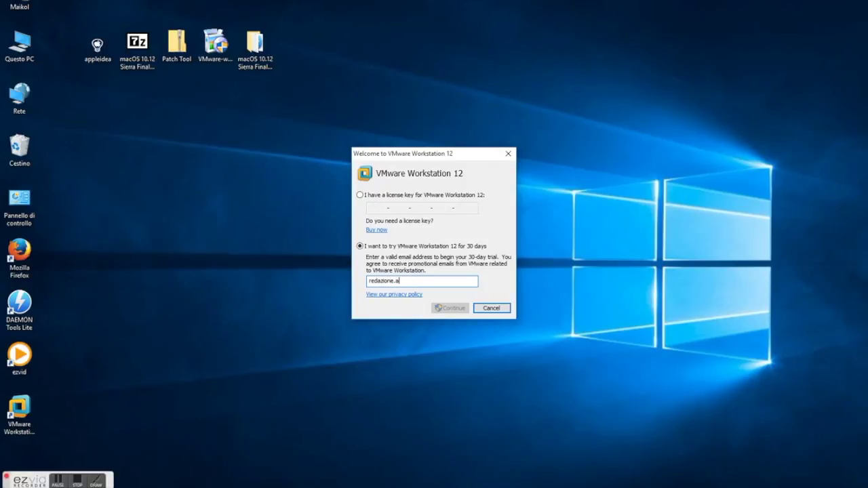
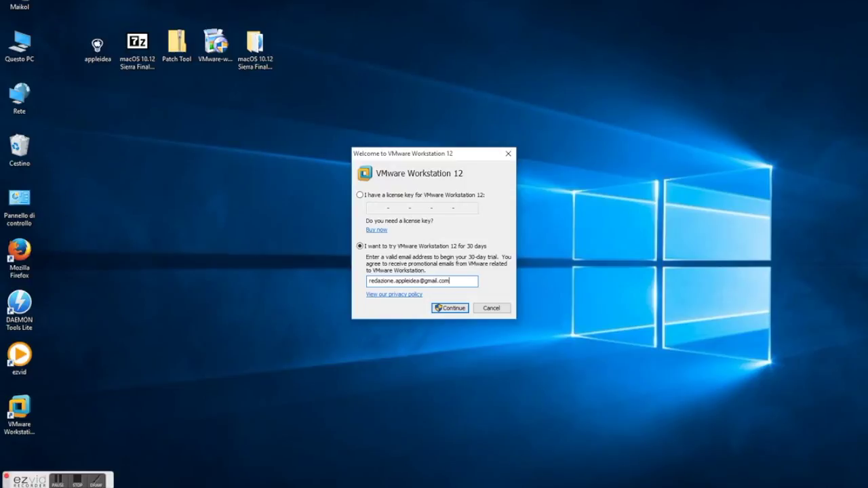
left_click(444, 308)
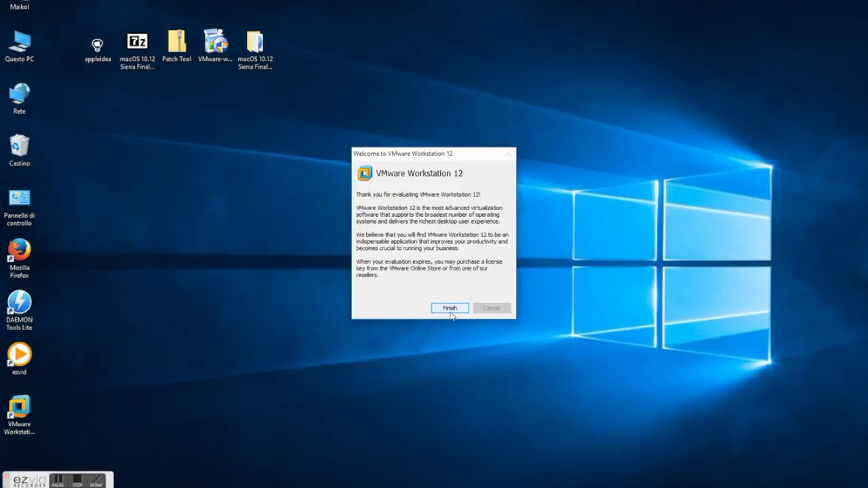
left_click(450, 309)
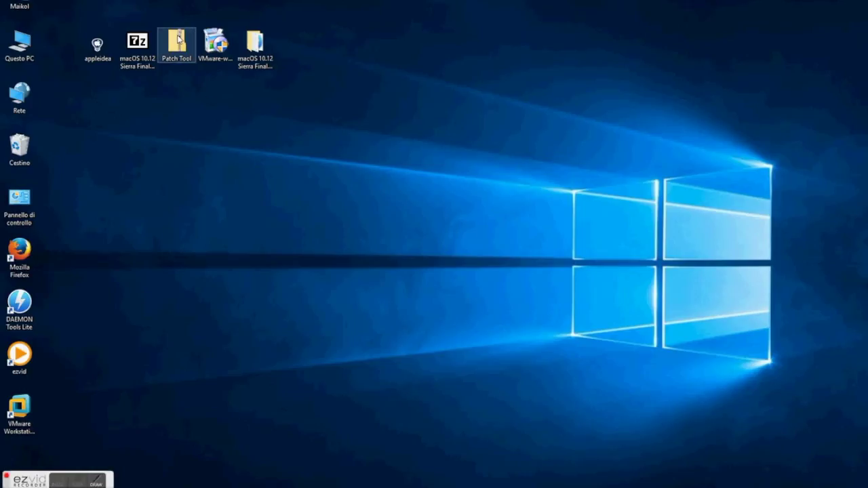
Extract all files from the Patch Tool archive with Estrai tutto
left_click(178, 39)
right_click(178, 39)
left_click(210, 57)
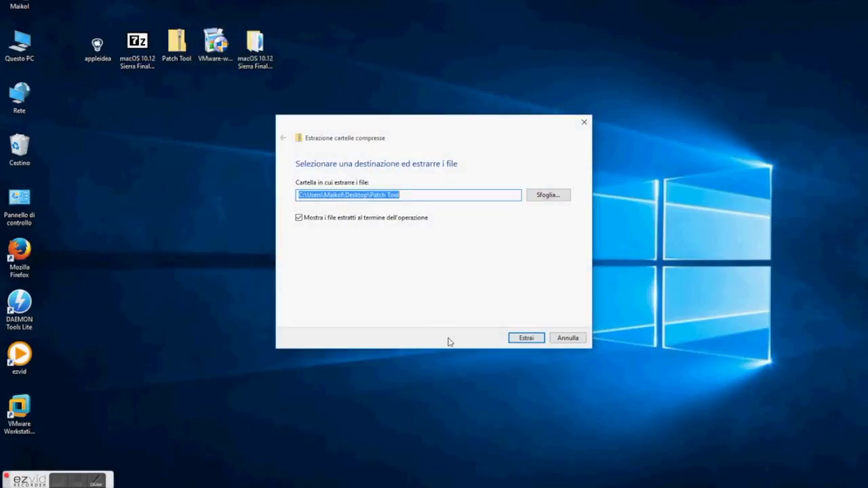
left_click(523, 338)
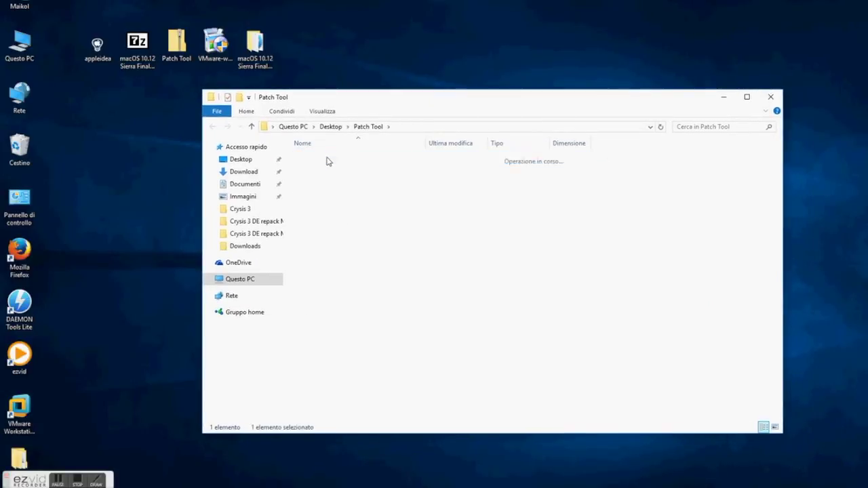
Run the win-install script from the inner Patch Tool folder as administrator, then close Explorer
double_click(327, 160)
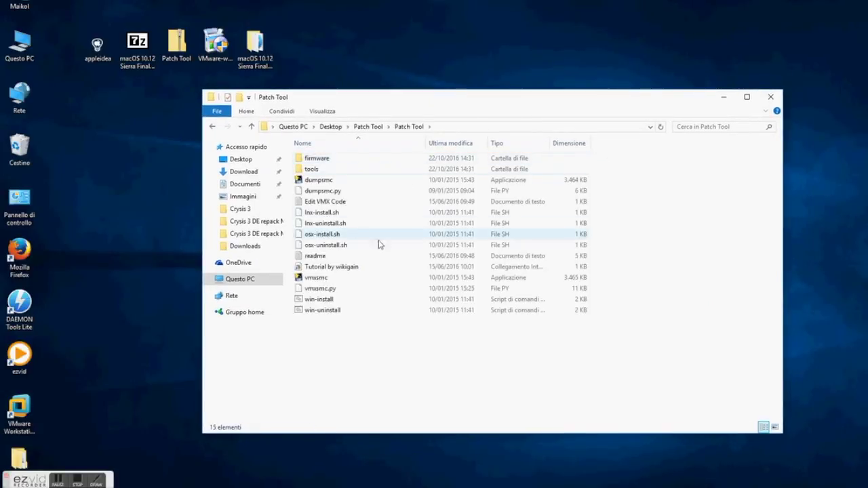
left_click(328, 237)
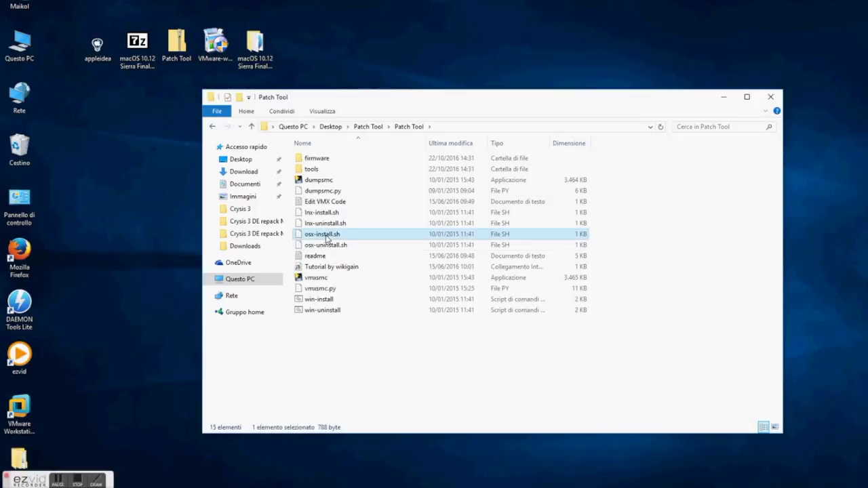
right_click(329, 238)
left_click(298, 371)
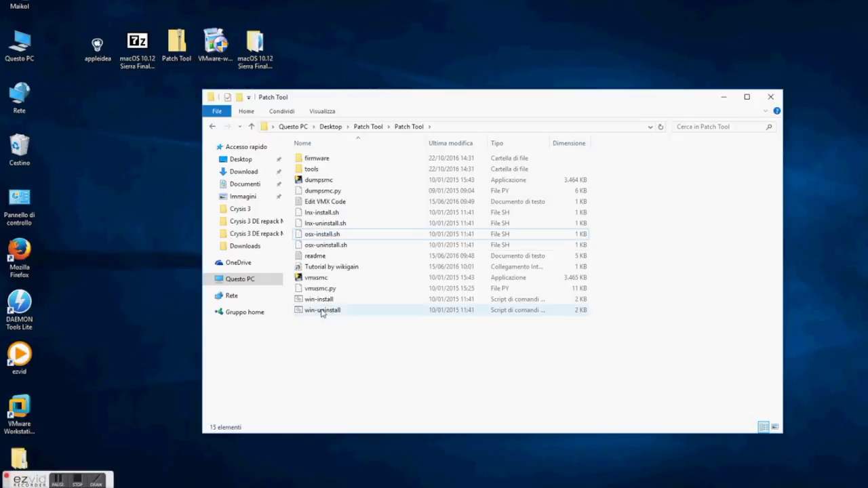
right_click(320, 300)
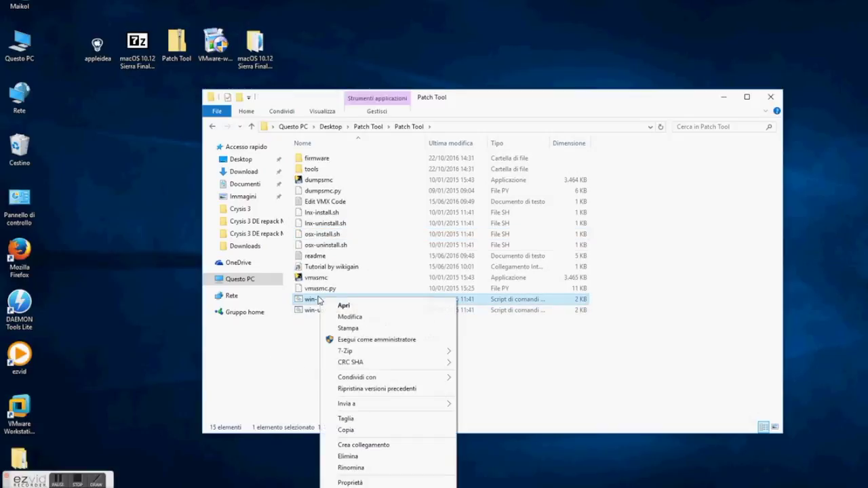
left_click(365, 340)
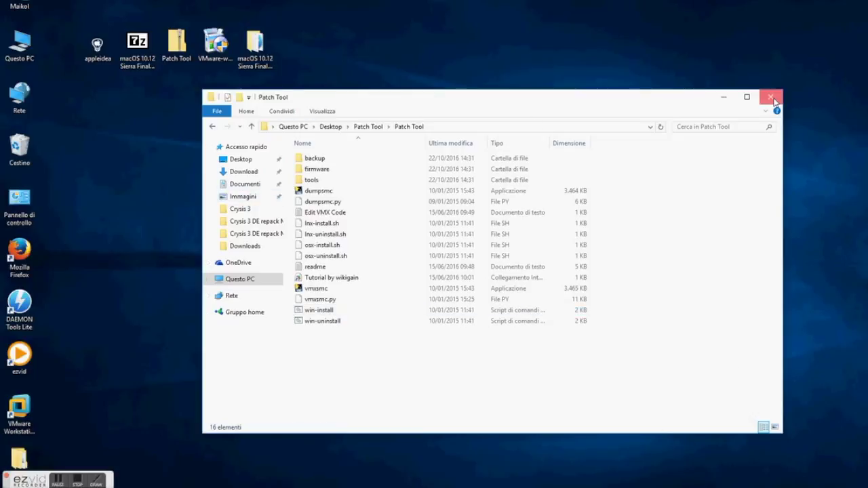
left_click(770, 97)
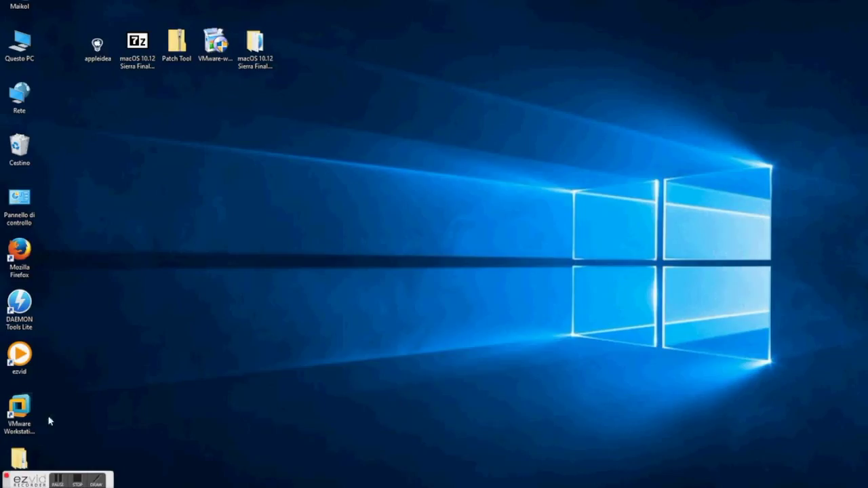
Start a Custom new virtual machine with Workstation 12.0 hardware compatibility
double_click(20, 410)
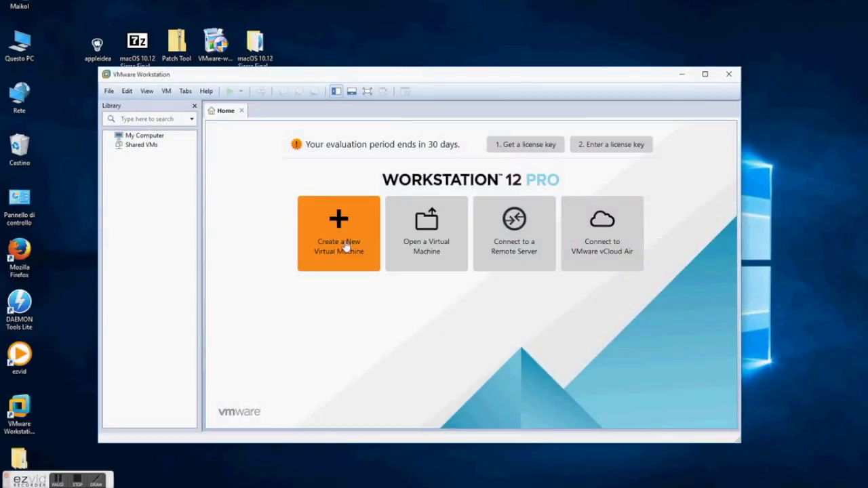
left_click(346, 245)
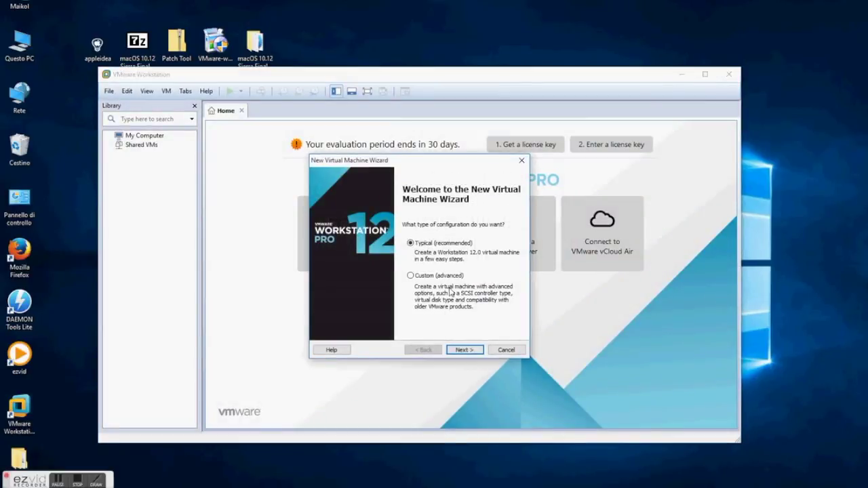
left_click(452, 278)
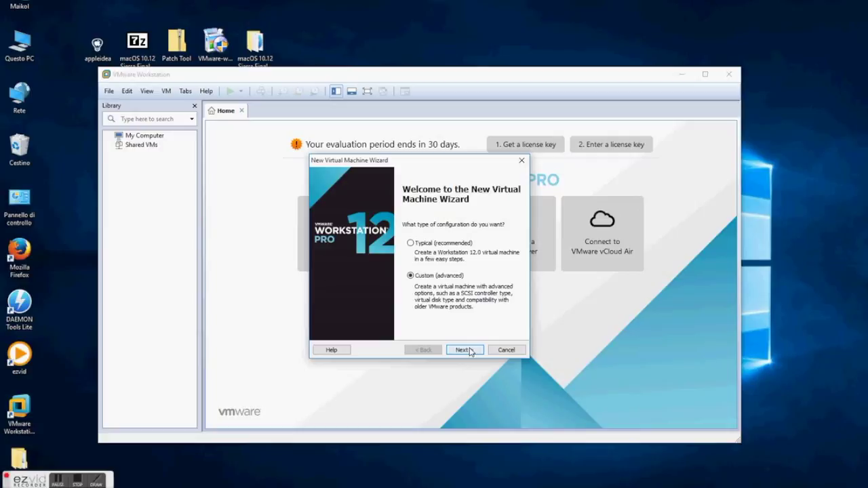
left_click(462, 350)
left_click(423, 213)
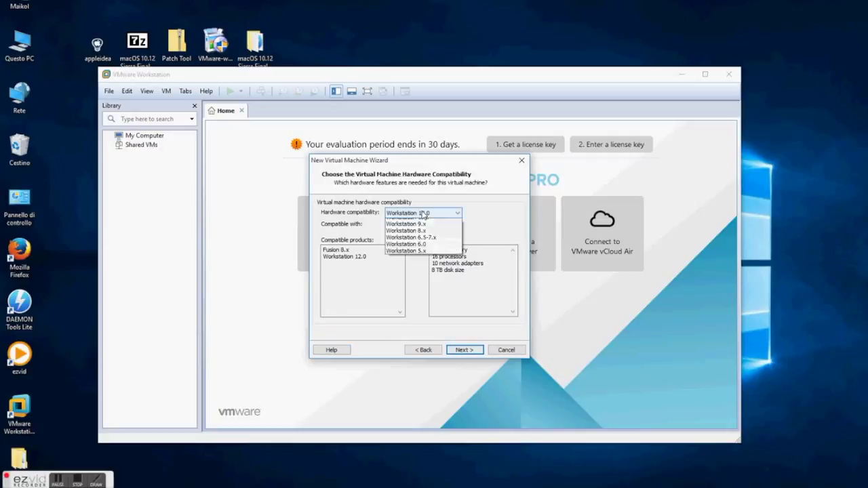
left_click(425, 214)
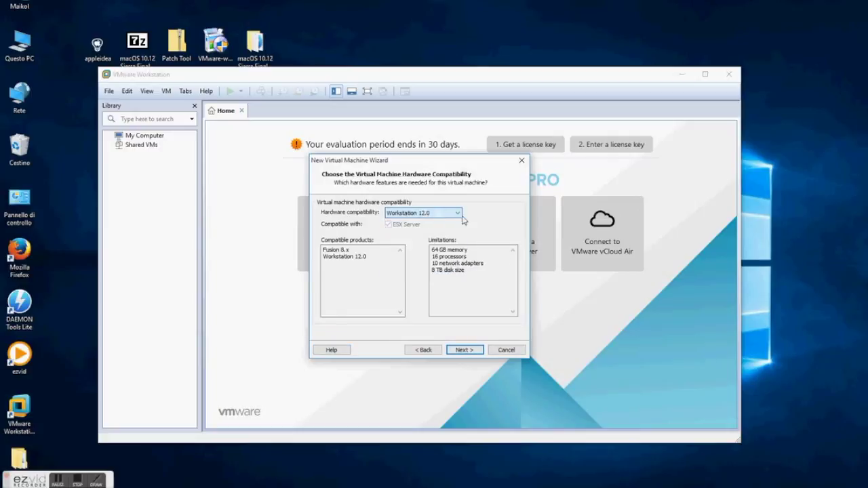
left_click(474, 351)
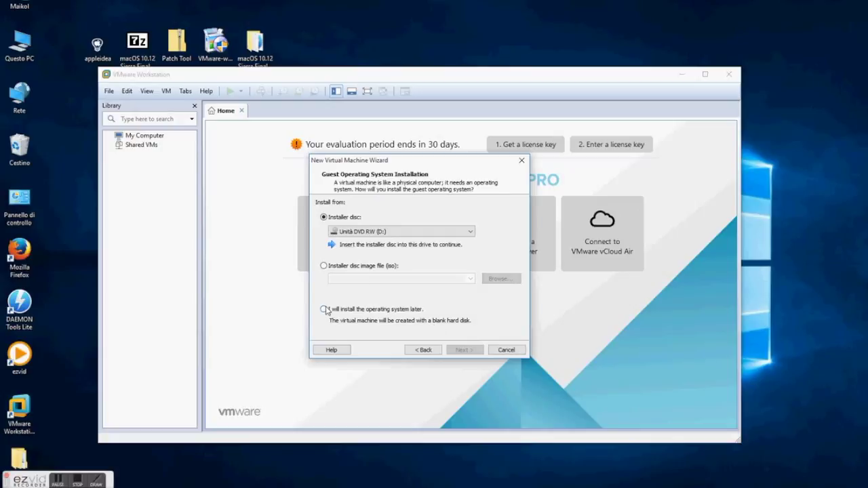
Choose install OS later, guest Apple Mac OS X macOS 10.12, default name and firmware
left_click(324, 309)
left_click(464, 350)
left_click(336, 232)
left_click(381, 294)
left_click(372, 305)
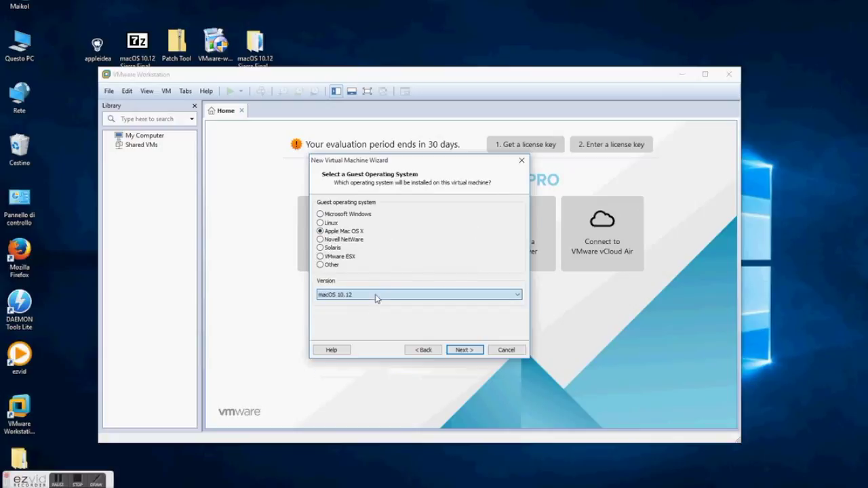
left_click(465, 350)
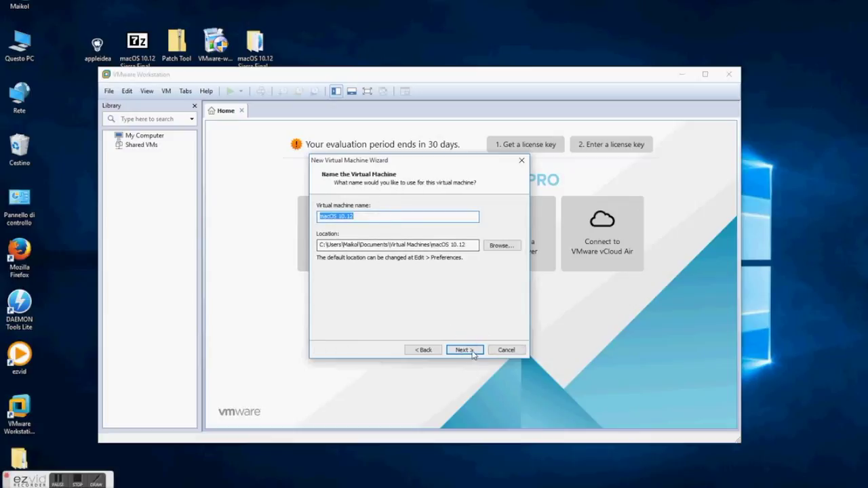
left_click(465, 350)
left_click(472, 351)
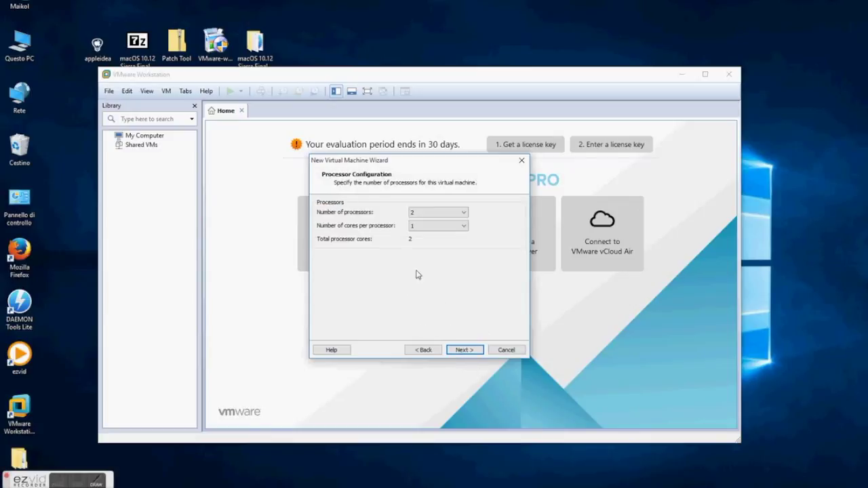
Keep 2 processors, raise memory to 4388 MB, and keep NAT and the LSI Logic controller
left_click(467, 349)
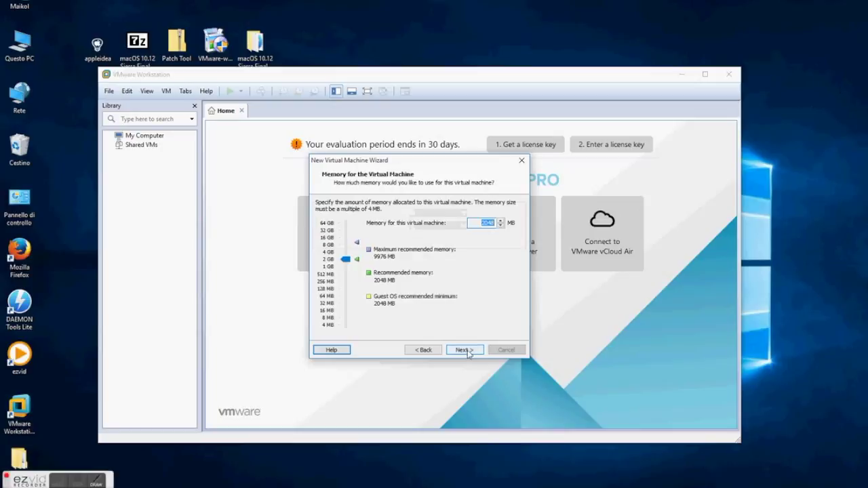
left_click(346, 261)
left_click_drag(347, 261, 345, 251)
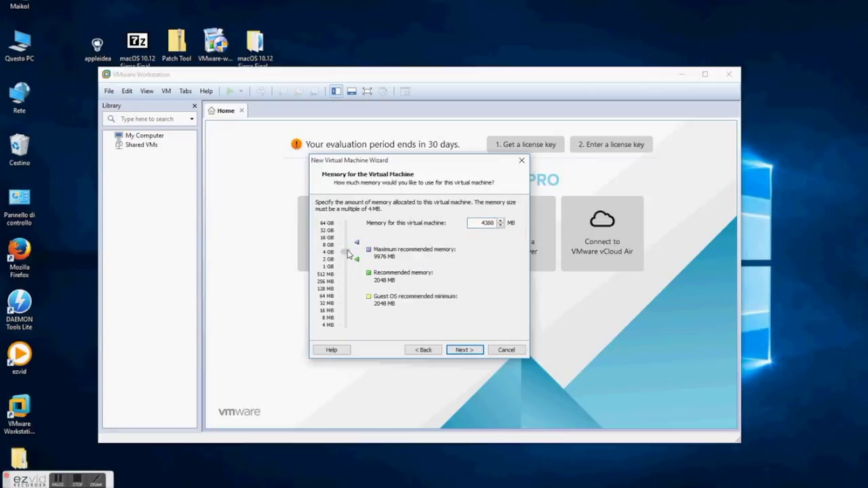
left_click(462, 349)
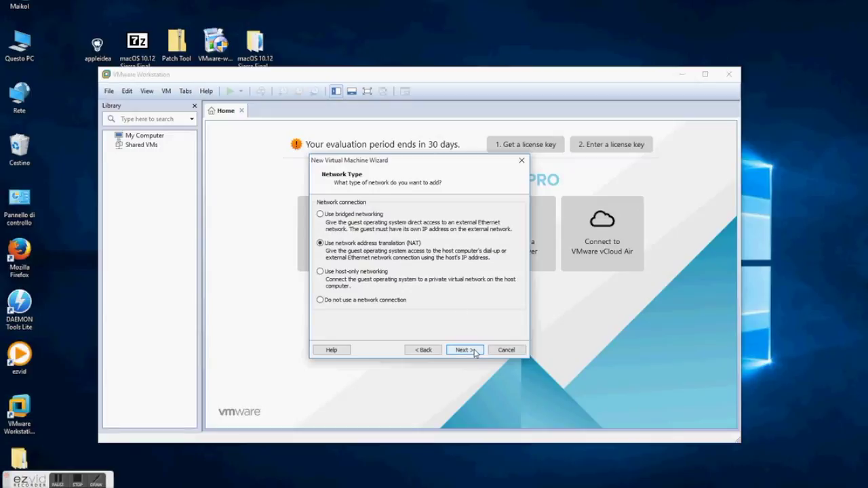
left_click(463, 349)
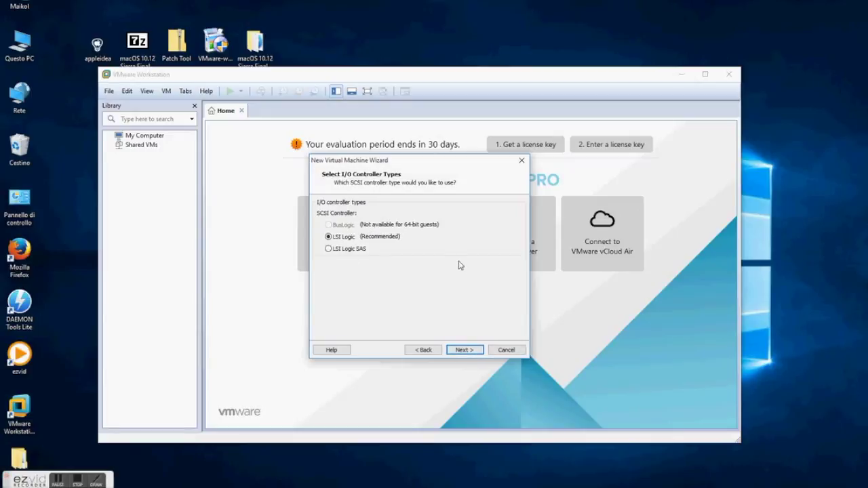
left_click(465, 350)
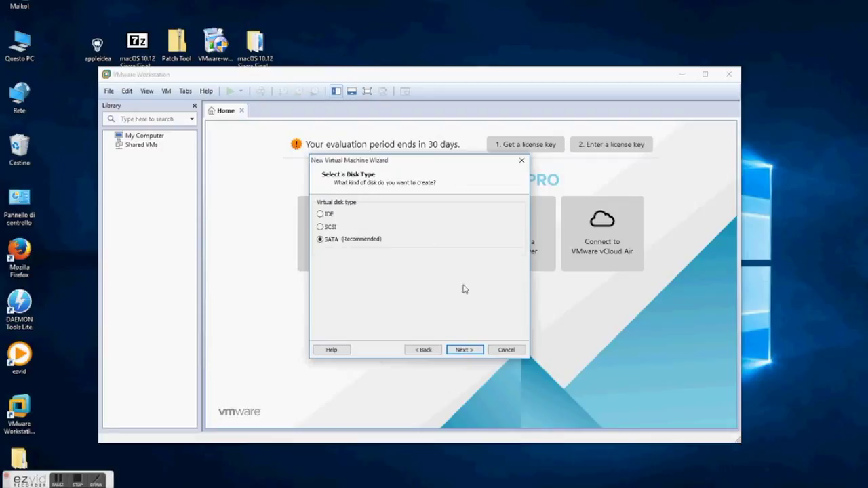
Create a new SATA virtual disk of 40 GB, split, with the default file name
left_click(476, 350)
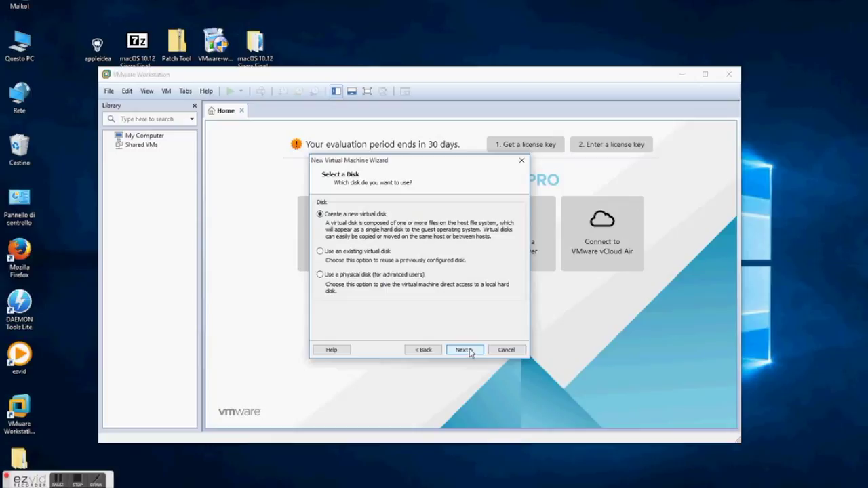
left_click(470, 351)
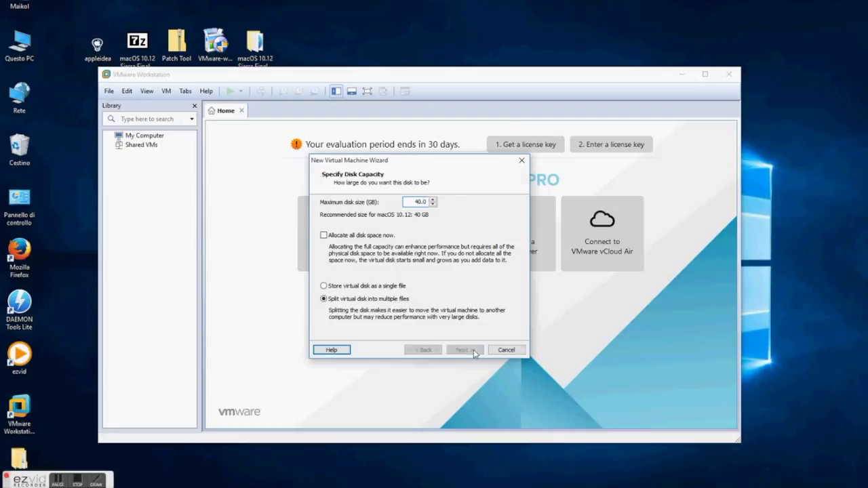
left_click(471, 351)
left_click(465, 349)
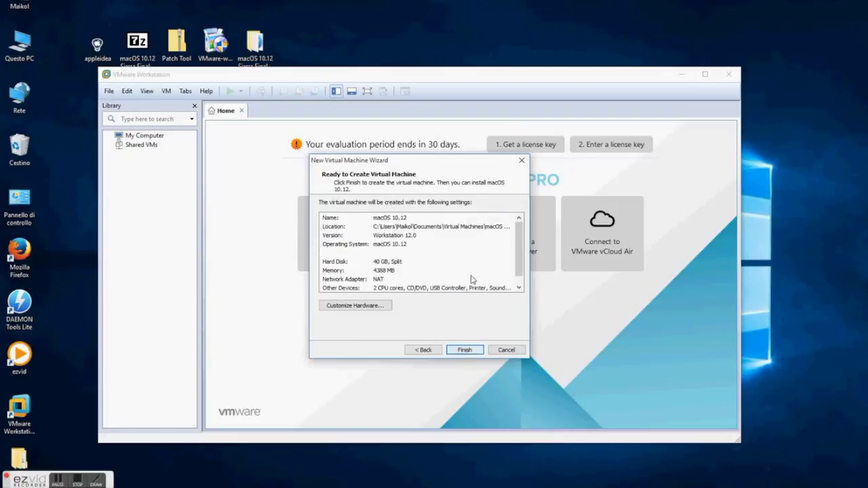
scroll(502, 271, "down", 1)
scroll(482, 274, "up", 1)
Create the VM, remove its 40 GB SATA hard disk, and start adding new hardware
left_click(465, 350)
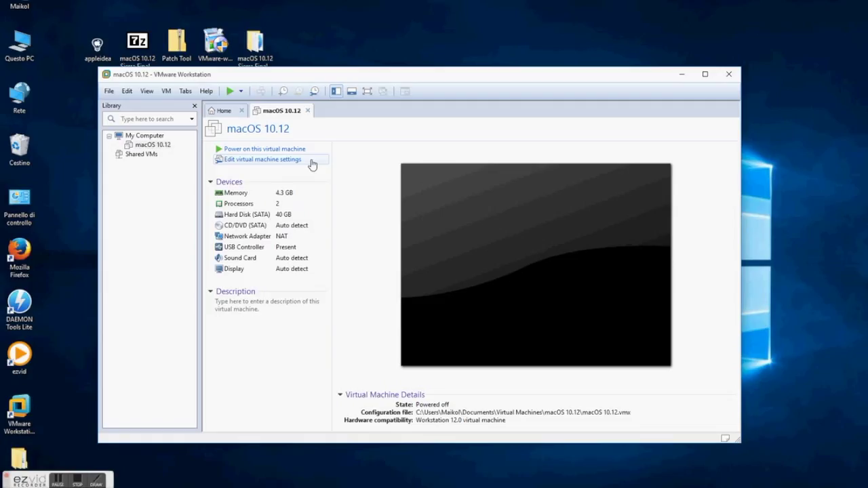
left_click(312, 165)
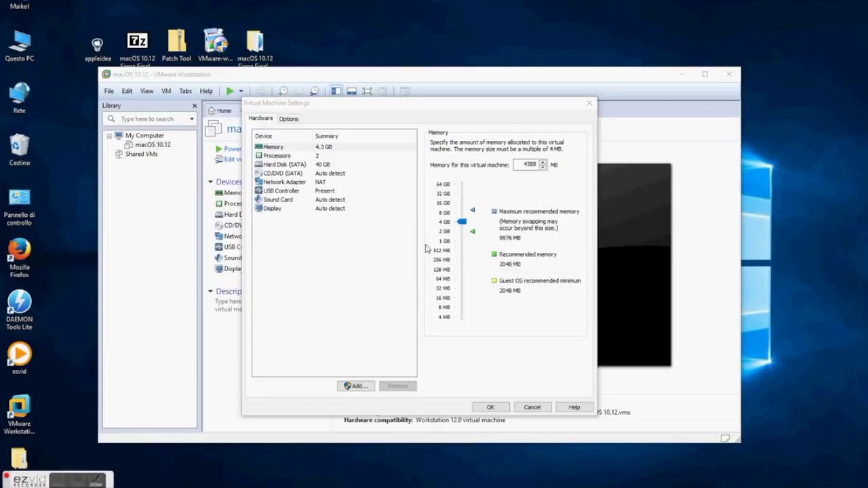
left_click(283, 164)
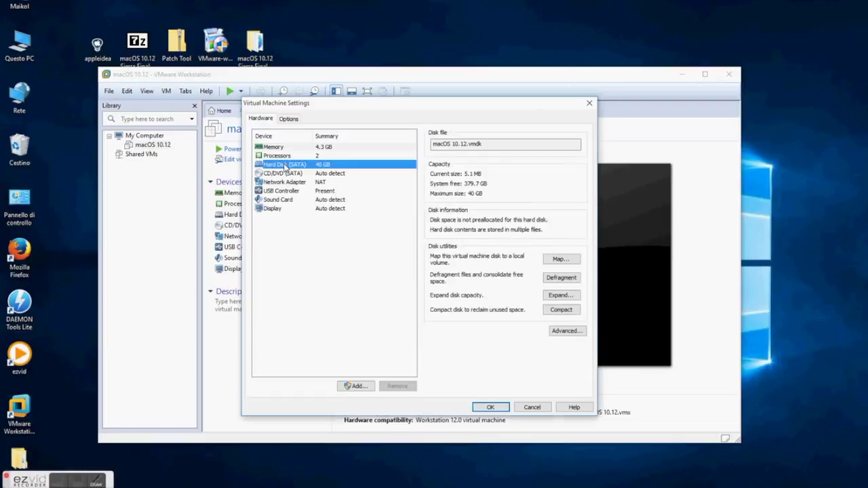
left_click(398, 387)
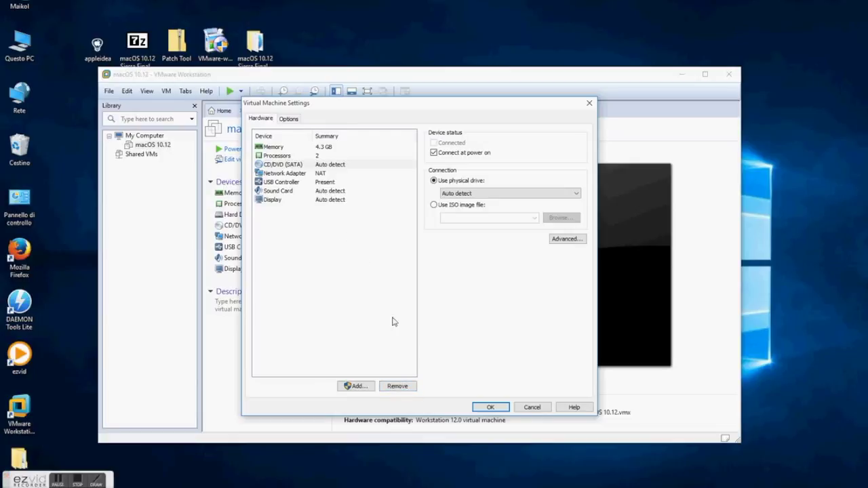
left_click(360, 387)
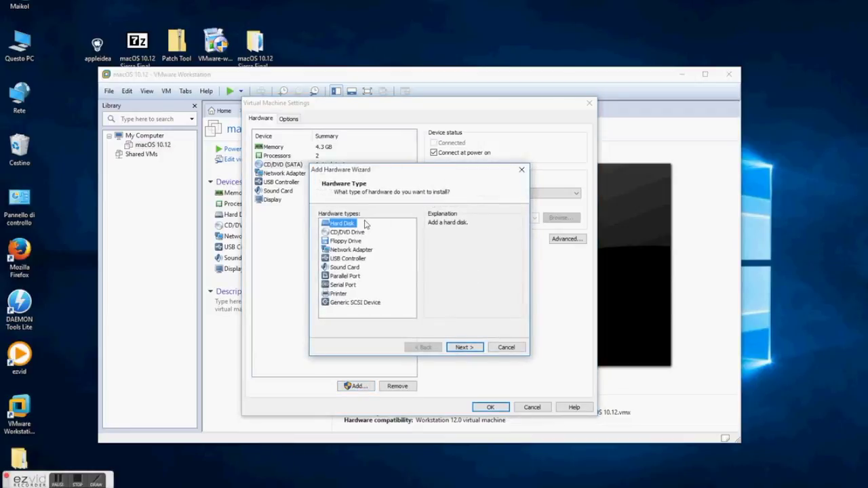
Add a SATA hard disk using an existing virtual disk
left_click(466, 347)
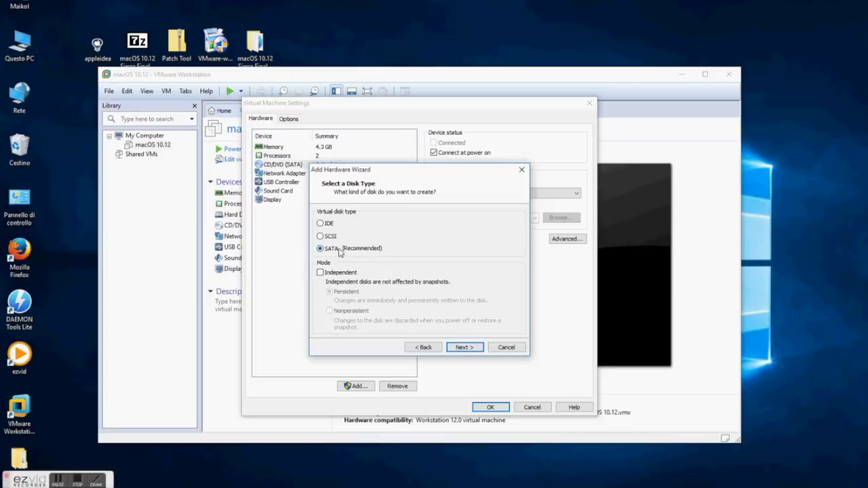
left_click(466, 349)
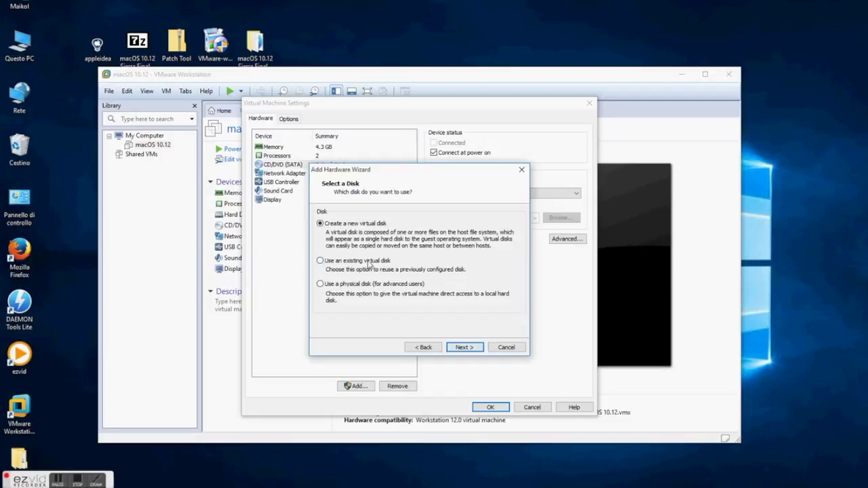
left_click(356, 263)
left_click(469, 349)
Select the macOS 10.12 Sierra Final by TechReviews VMDK from the Desktop and finish adding it
left_click(503, 247)
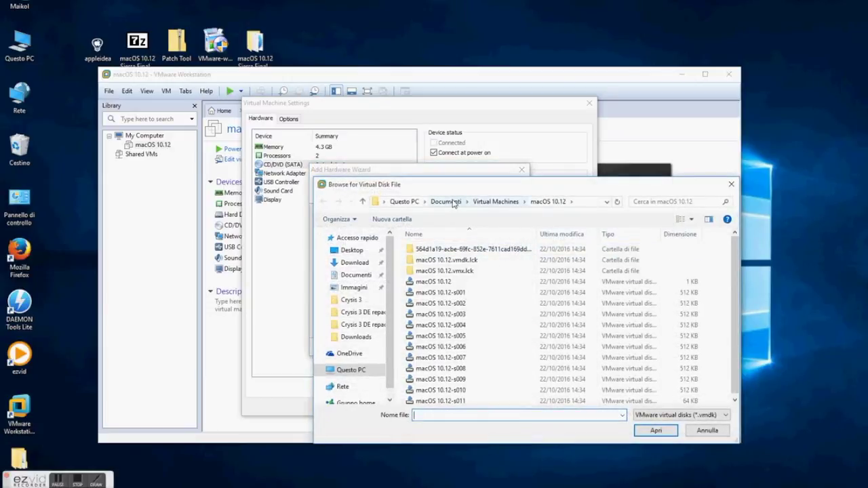
left_click(453, 204)
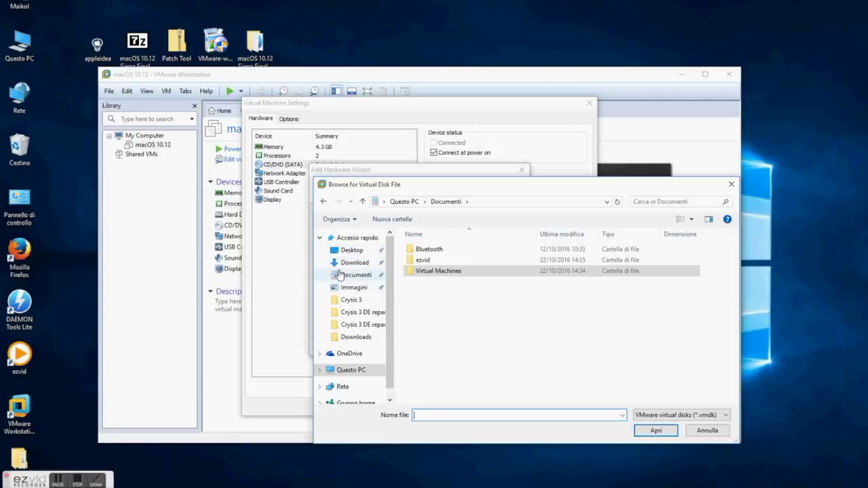
left_click(351, 250)
double_click(448, 250)
left_click(461, 249)
left_click(655, 430)
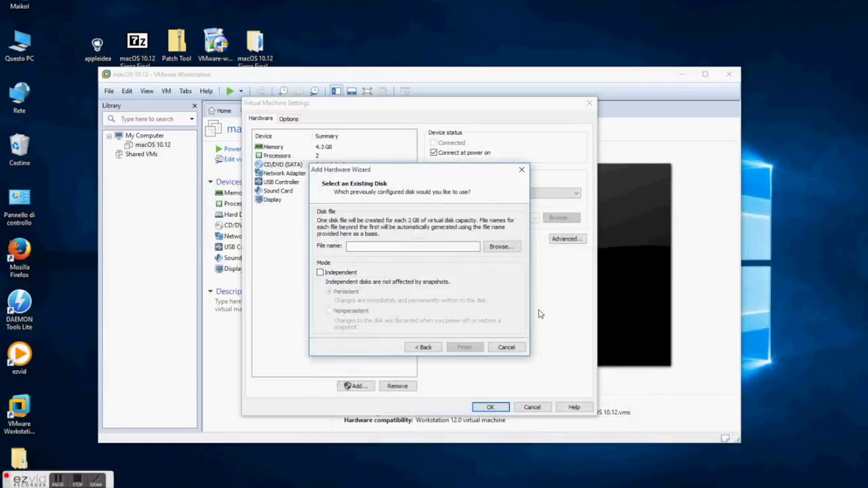
left_click(500, 246)
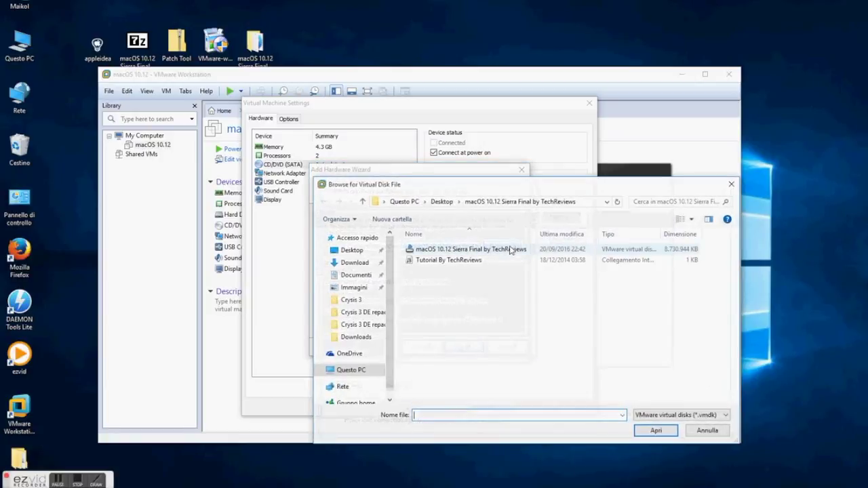
double_click(432, 251)
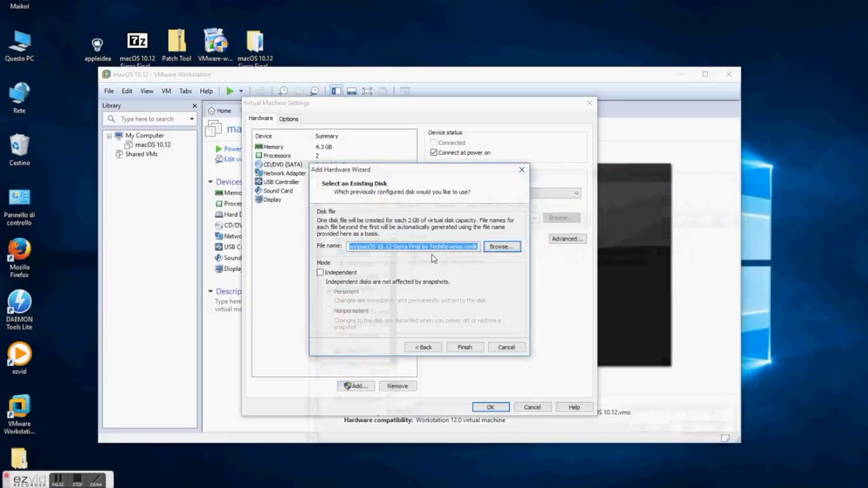
left_click(464, 347)
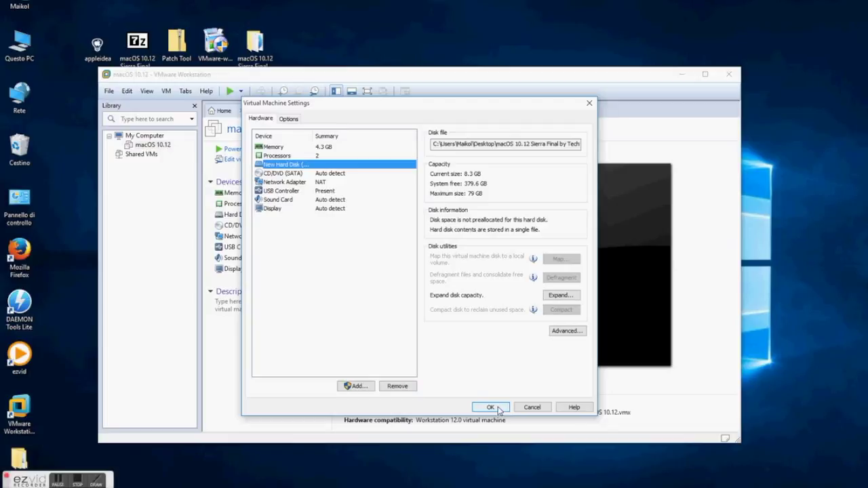
Review the VM hardware, enable Show all USB input devices, save with OK, and close Workstation
left_click(299, 174)
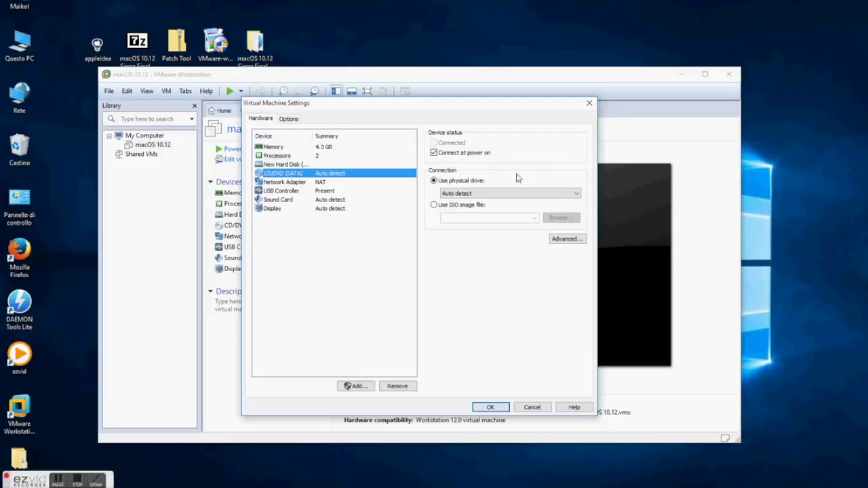
left_click(306, 183)
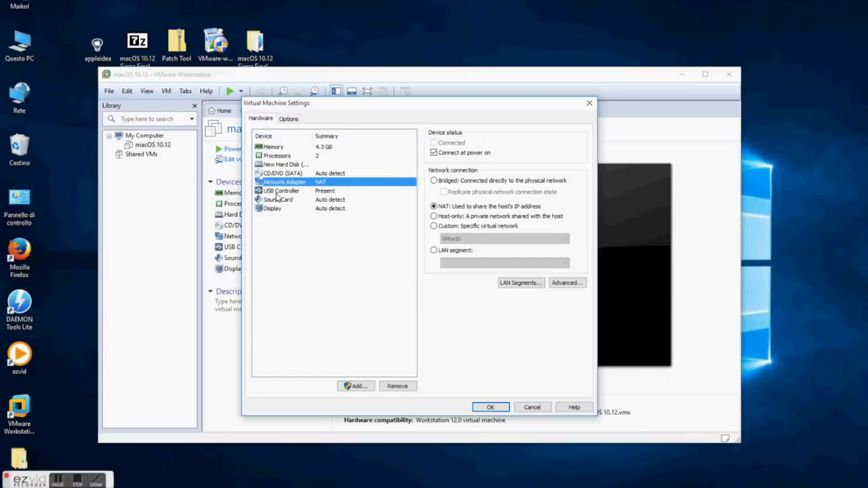
left_click(277, 191)
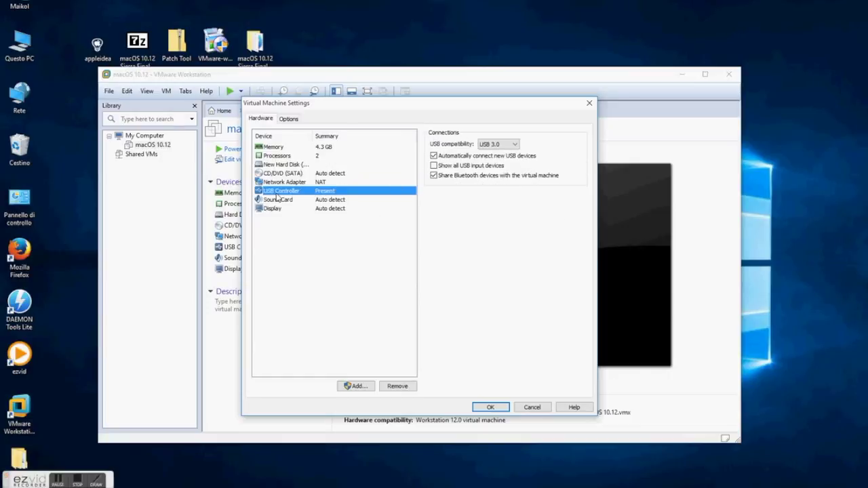
left_click(434, 166)
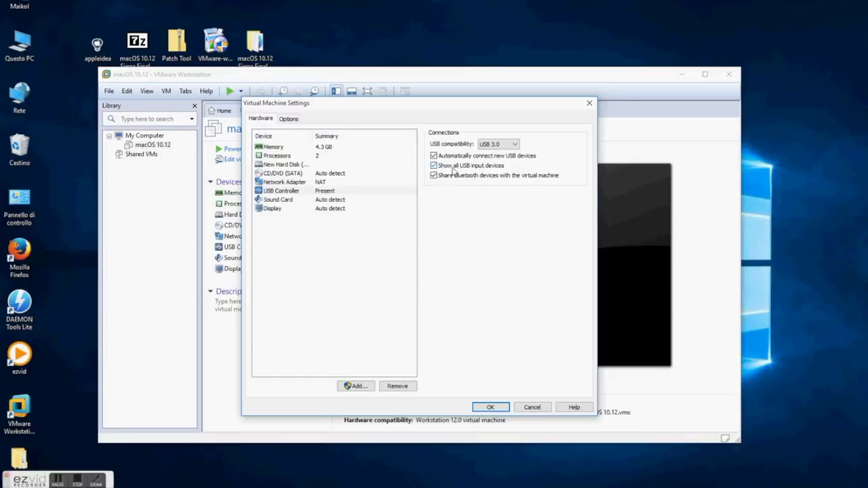
left_click(269, 200)
left_click(311, 209)
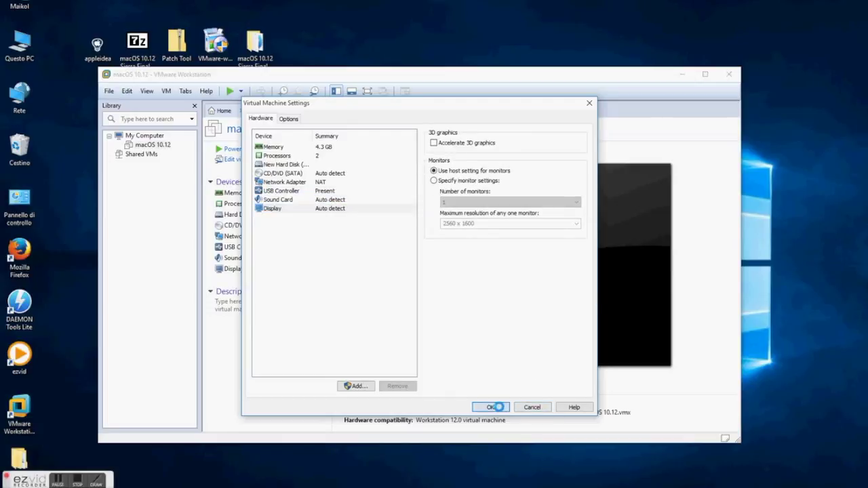
left_click(489, 406)
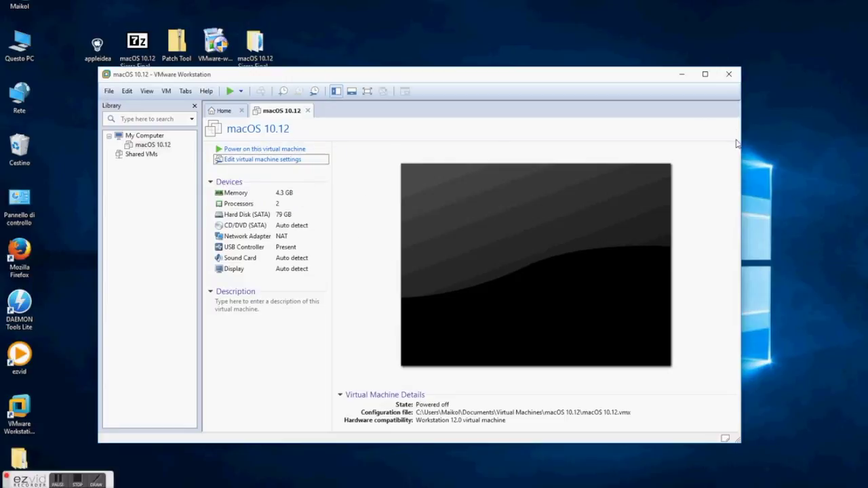
left_click(728, 74)
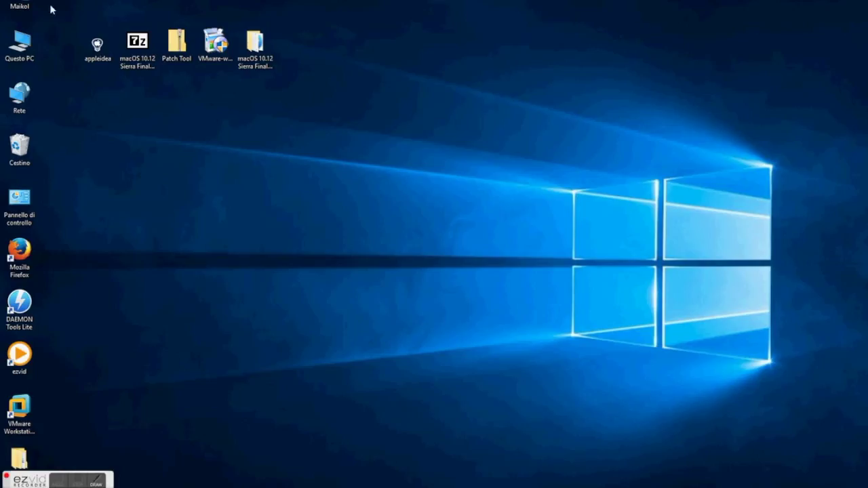
Open the macOS 10.12 .vmx from Documenti\Virtual Machines with Blocco note and scroll to its end
key("Return")
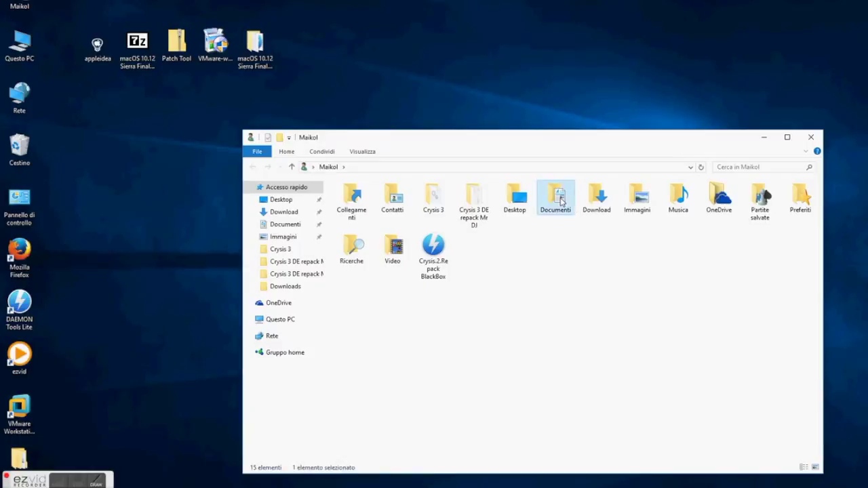
double_click(556, 198)
double_click(368, 220)
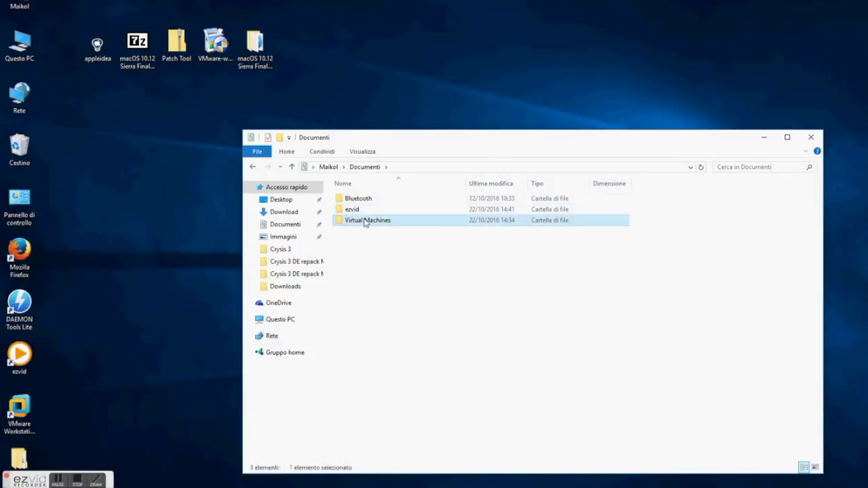
left_click(366, 198)
double_click(366, 198)
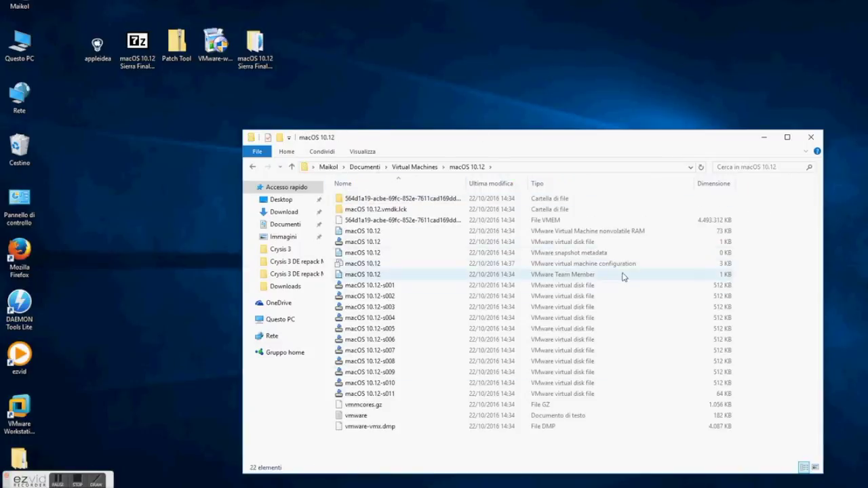
left_click(624, 263)
right_click(377, 264)
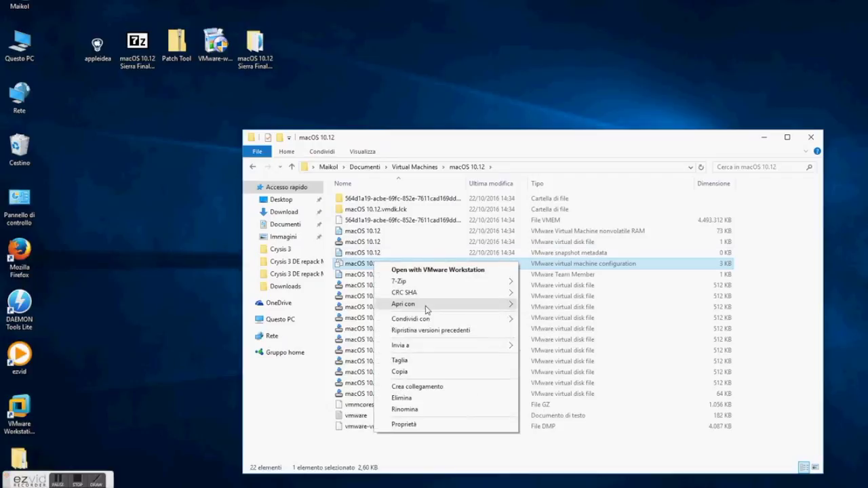
mouse_move(465, 306)
left_click(557, 310)
scroll(558, 300, "down", 12)
scroll(158, 322, "down", 6)
Append smc.version = "0" to the VMX file, save it, close Notepad and minimize the folder window
left_click(130, 340)
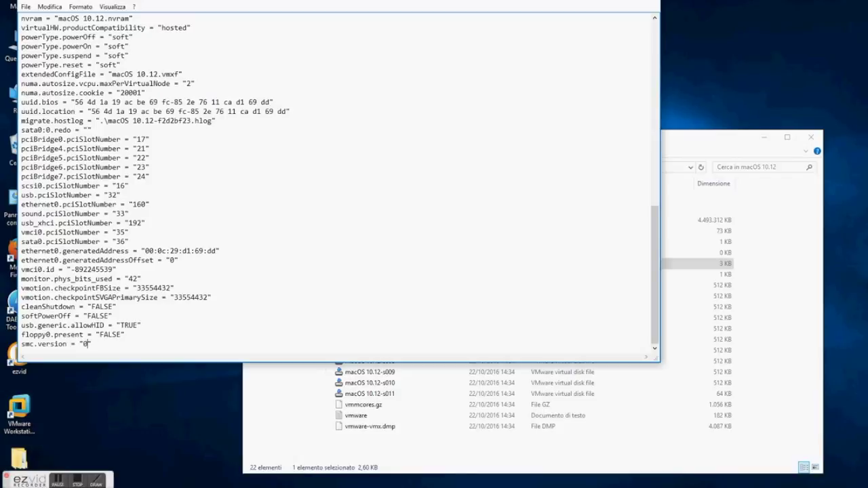
left_click(25, 6)
left_click(54, 40)
left_click(650, 1)
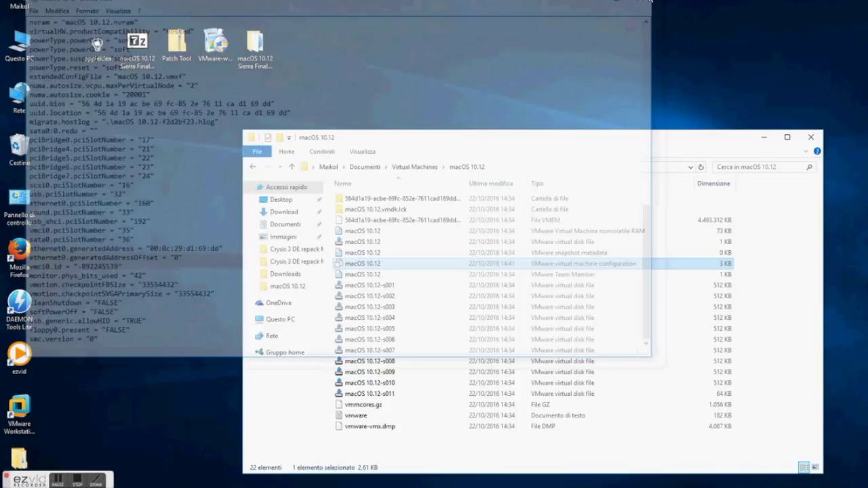
left_click(758, 136)
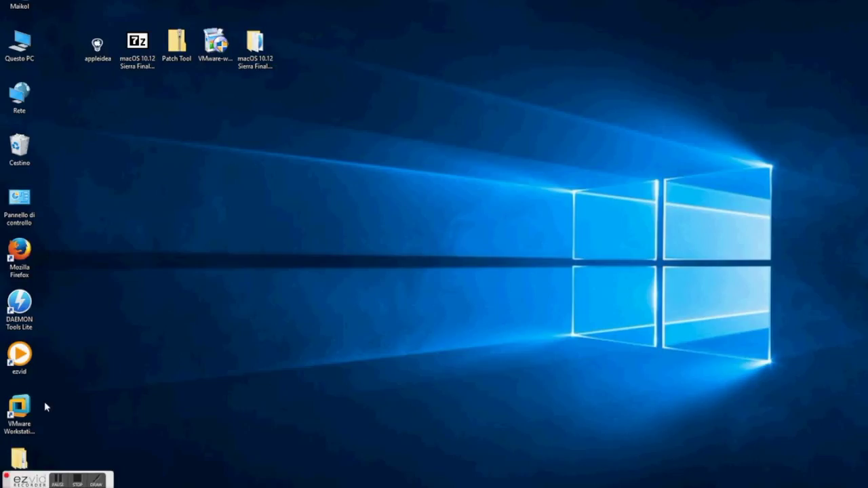
Launch VMware Workstation Pro from its desktop shortcut
left_click(20, 409)
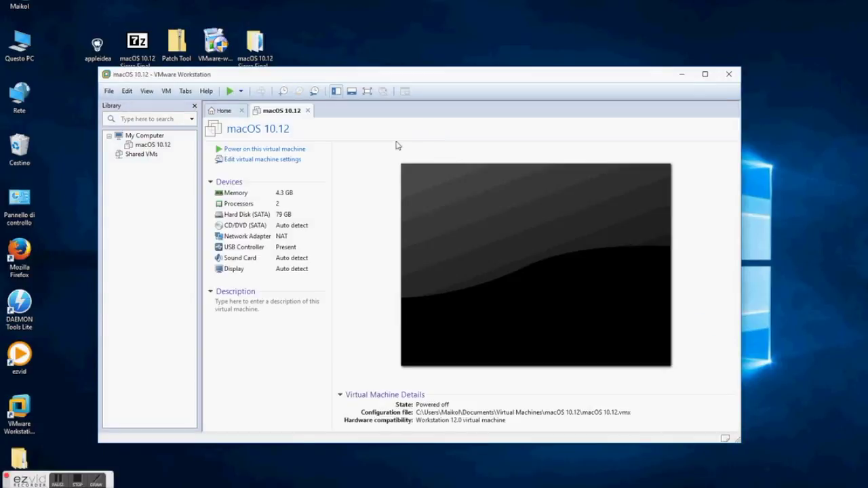
Power on the macOS 10.12 VM, dismiss the removable devices notice, and reposition the window during boot
left_click(283, 149)
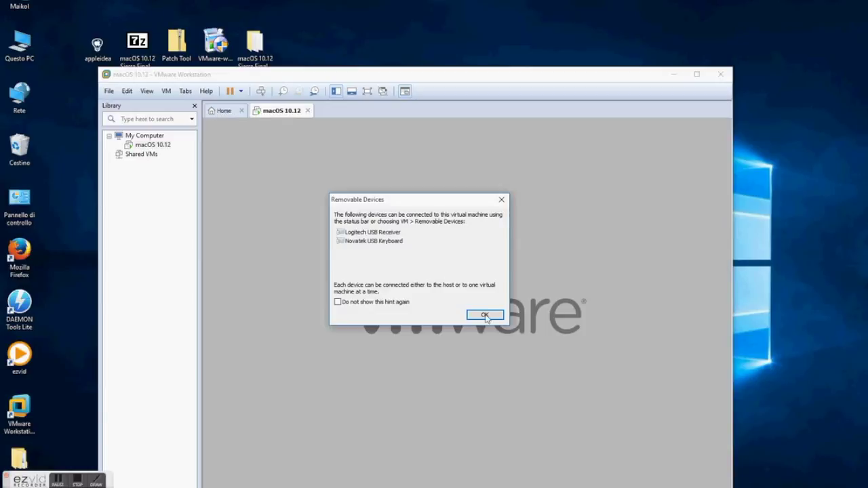
left_click(485, 316)
left_click_drag(448, 74, 450, 36)
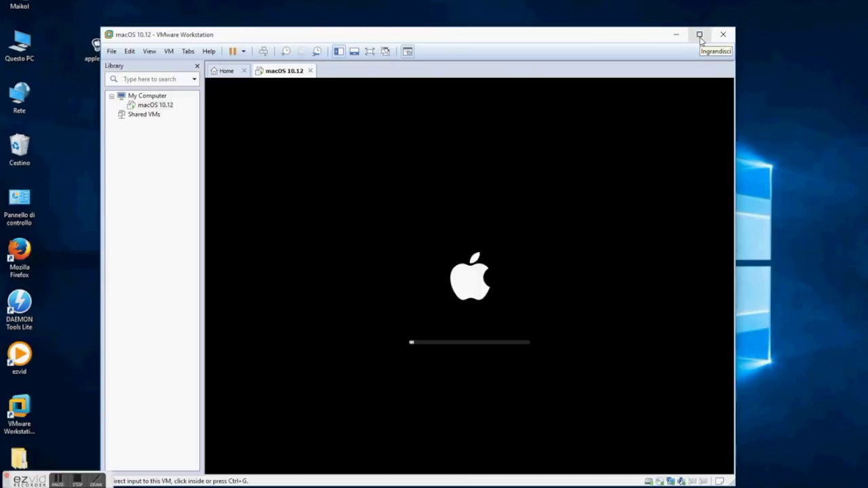
left_click_drag(628, 39, 641, 12)
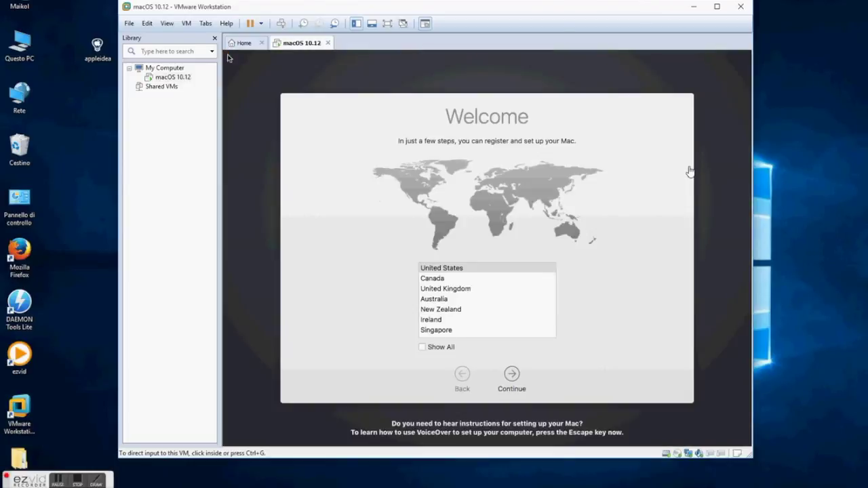
Show all countries in the Welcome list, choose Italy and continue
left_click(551, 293)
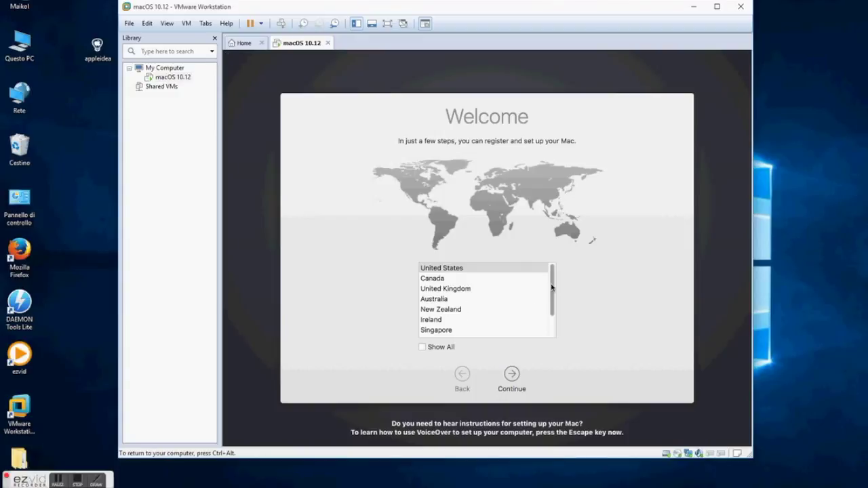
left_click_drag(551, 293, 554, 316)
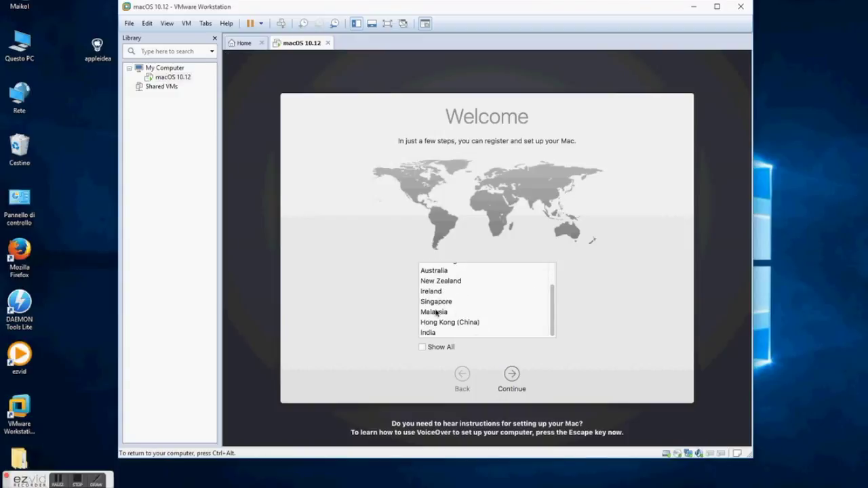
scroll(466, 308, "up", 1)
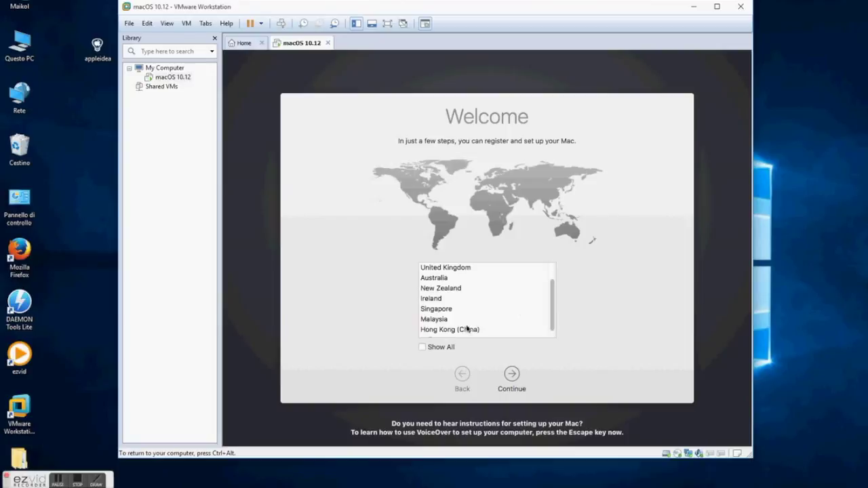
left_click(444, 348)
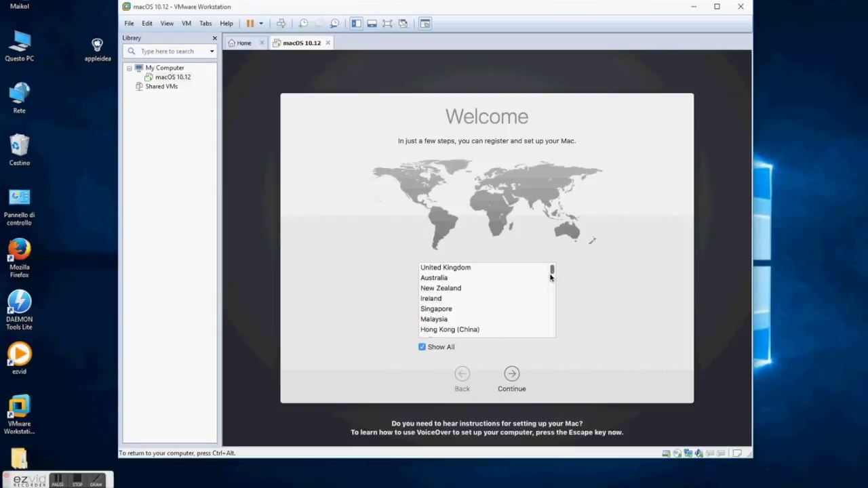
left_click_drag(551, 273, 553, 300)
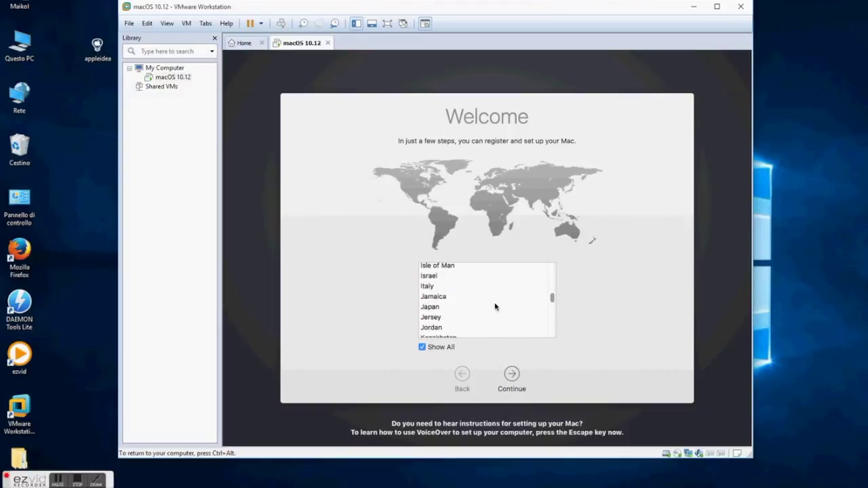
left_click(441, 286)
left_click(512, 375)
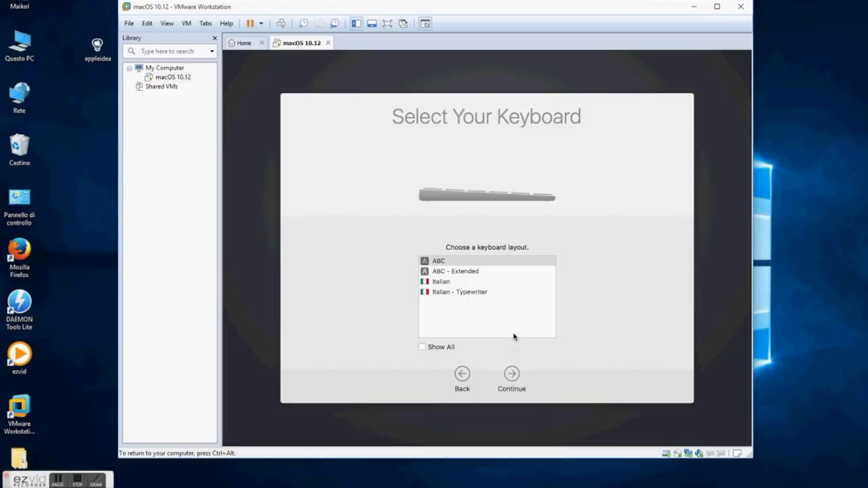
Choose the Italian keyboard, skip information transfer, and decline Location Services with Don't Use
left_click(457, 282)
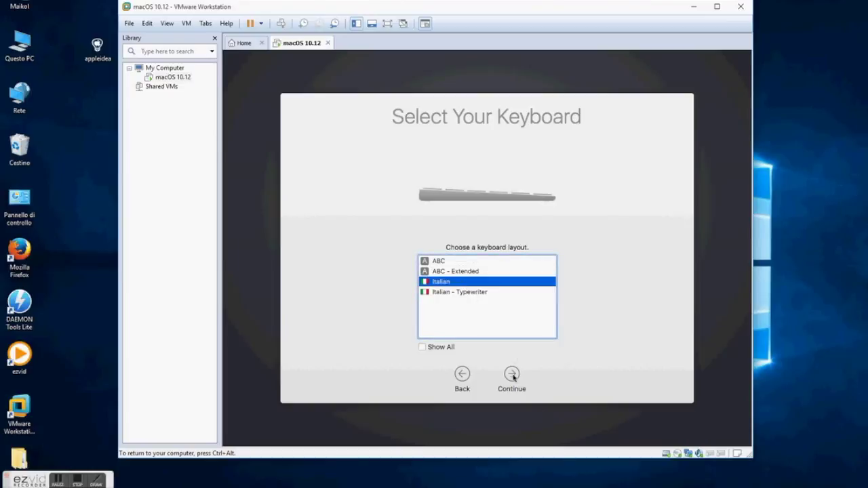
left_click(513, 375)
left_click(512, 375)
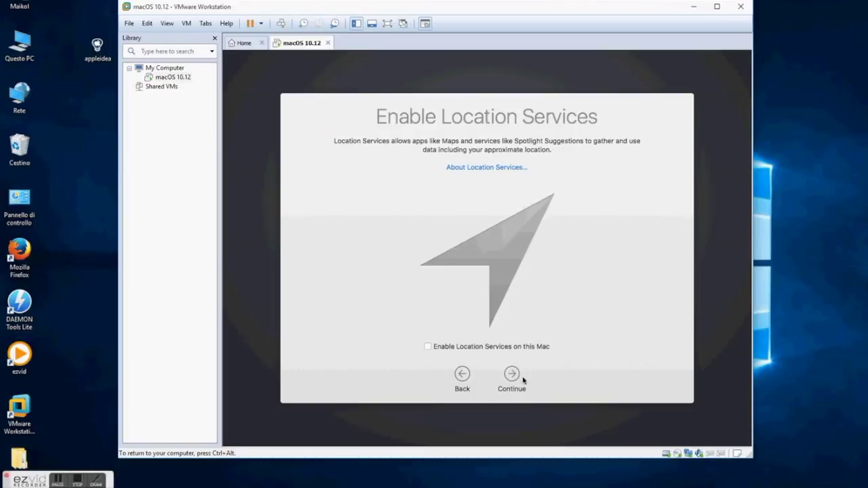
left_click(512, 375)
left_click(565, 149)
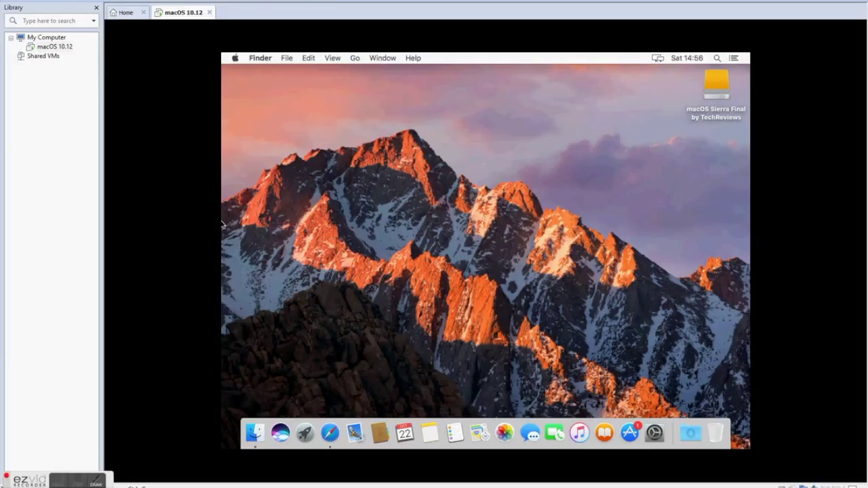
Set the VM's CD/DVD drive to use an ISO image file
left_click(49, 0)
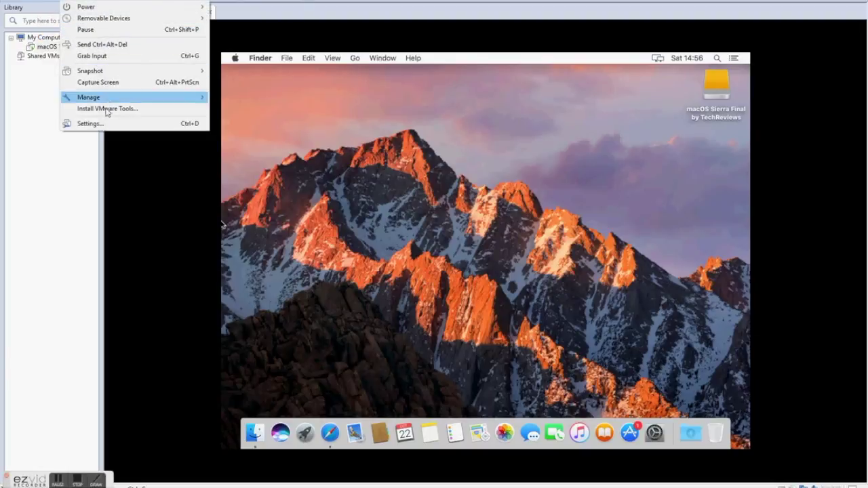
mouse_move(129, 19)
mouse_move(250, 21)
left_click(343, 29)
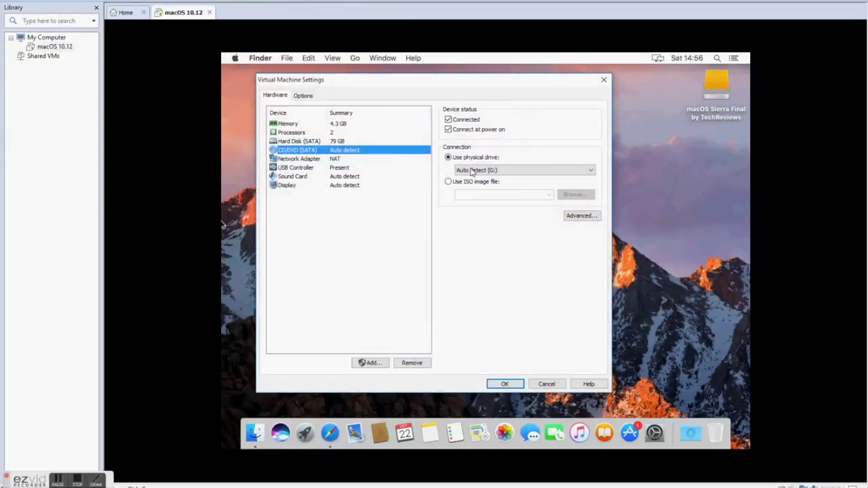
left_click(493, 182)
Select the VM Tool image from Desktop\Patch Tool\Patch Tool\tools and apply the CD/DVD settings
left_click(572, 195)
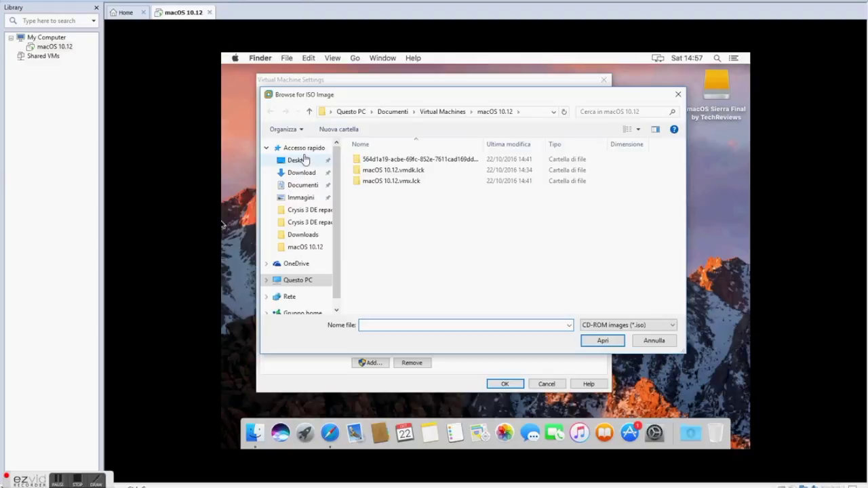
left_click(298, 160)
double_click(401, 173)
double_click(391, 159)
double_click(387, 181)
left_click(383, 182)
left_click(602, 341)
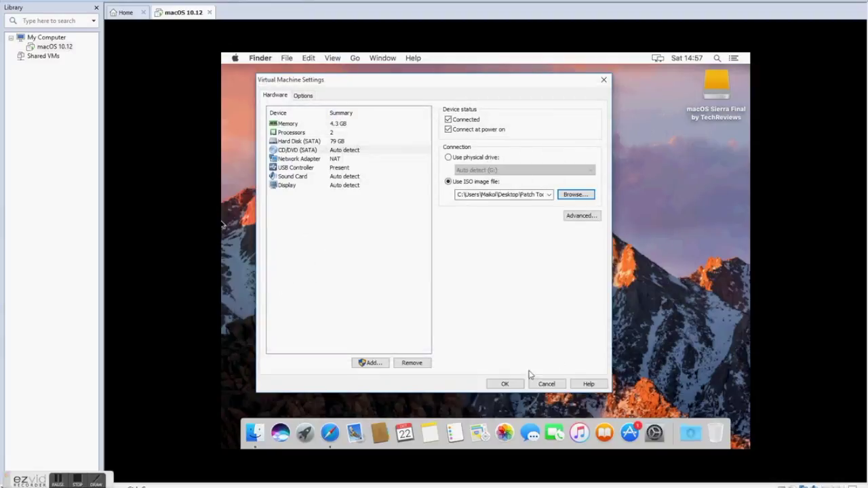
left_click(511, 384)
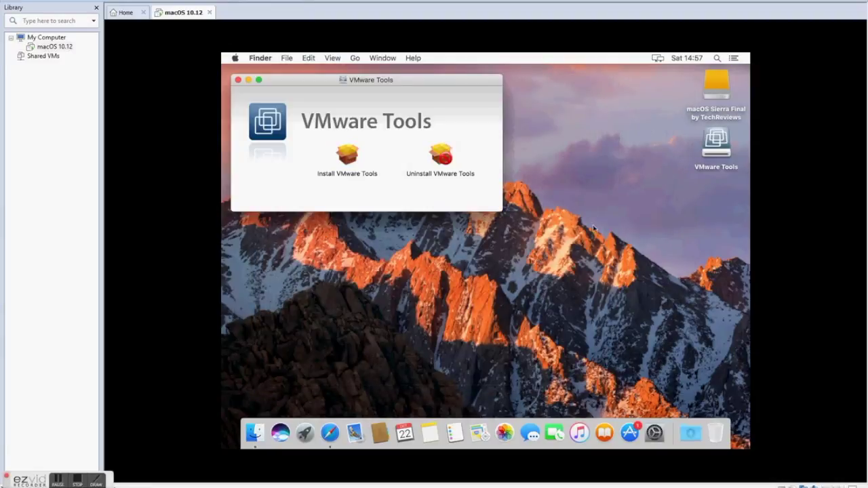
Run the VMware Tools installer with a standard install, authorize with the account password, then restart macOS
left_click(346, 153)
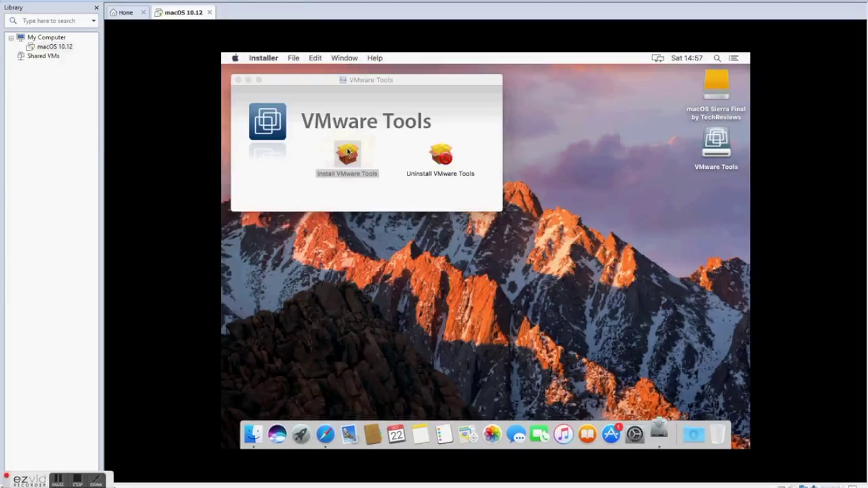
left_click(600, 324)
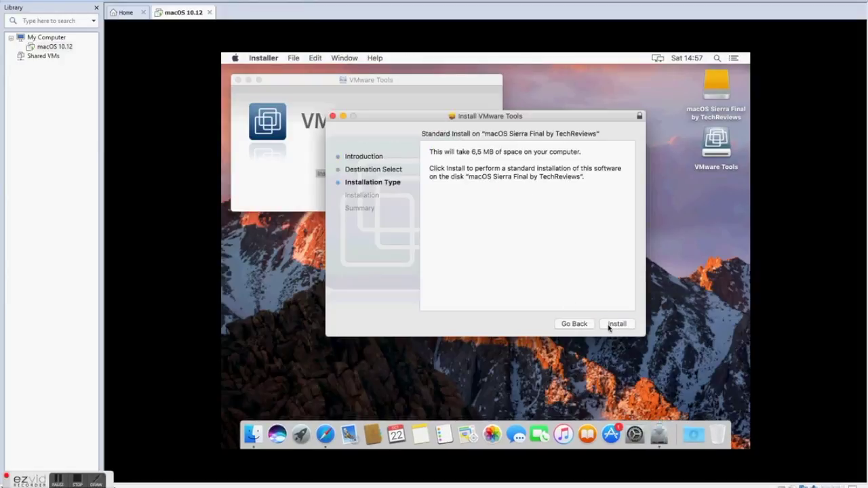
left_click(609, 324)
type("•••")
left_click(559, 229)
left_click(538, 177)
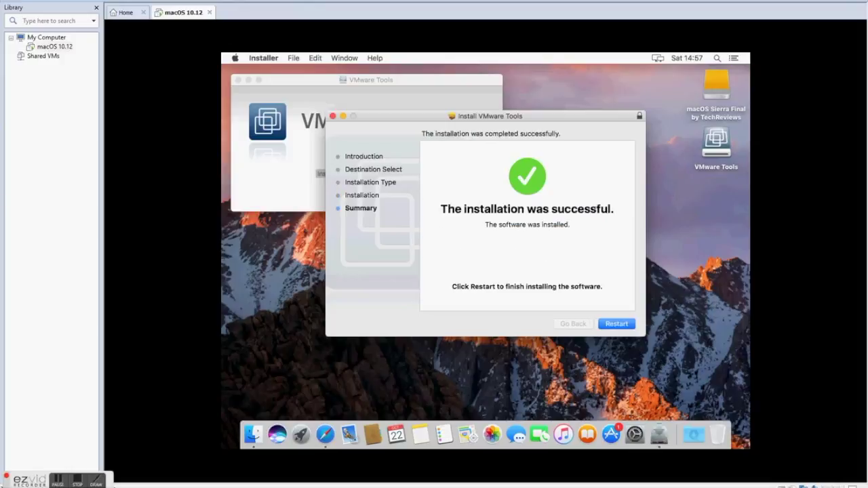
left_click(616, 324)
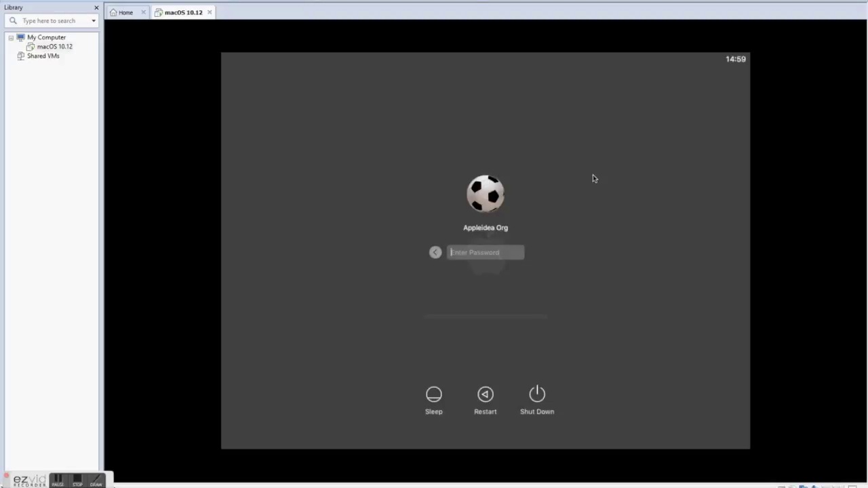
Log in to macOS, close the VMware Tools window, eject its disc, and switch to full screen
type("a")
left_click(536, 253)
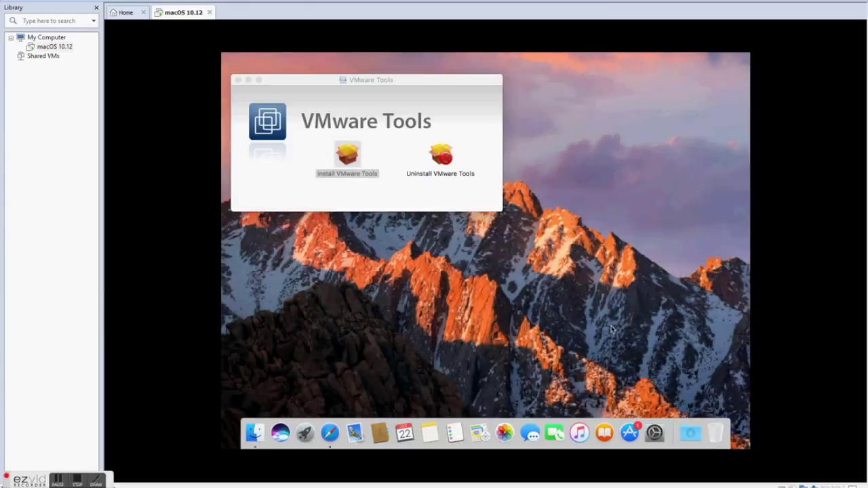
left_click(238, 80)
right_click(719, 142)
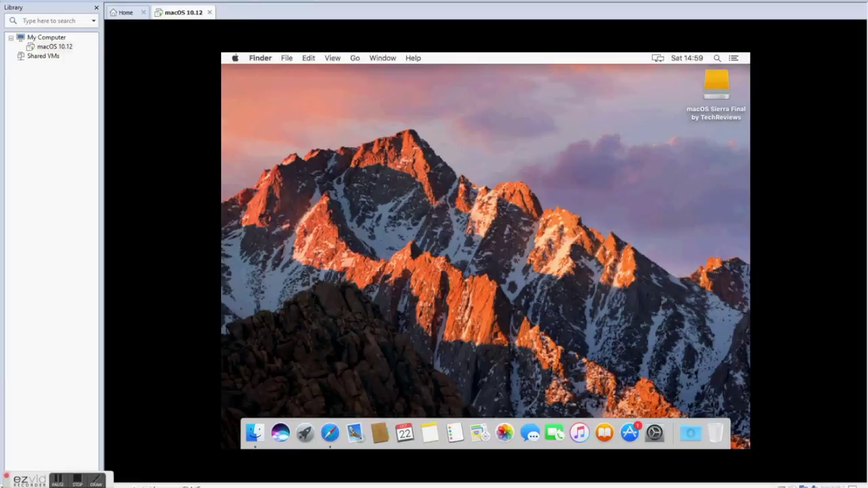
key("ctrl+alt+Return")
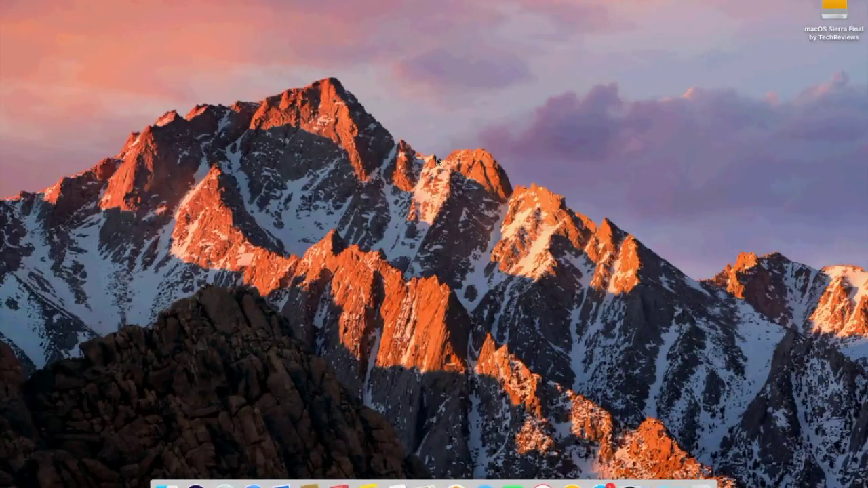
left_click(12, 0)
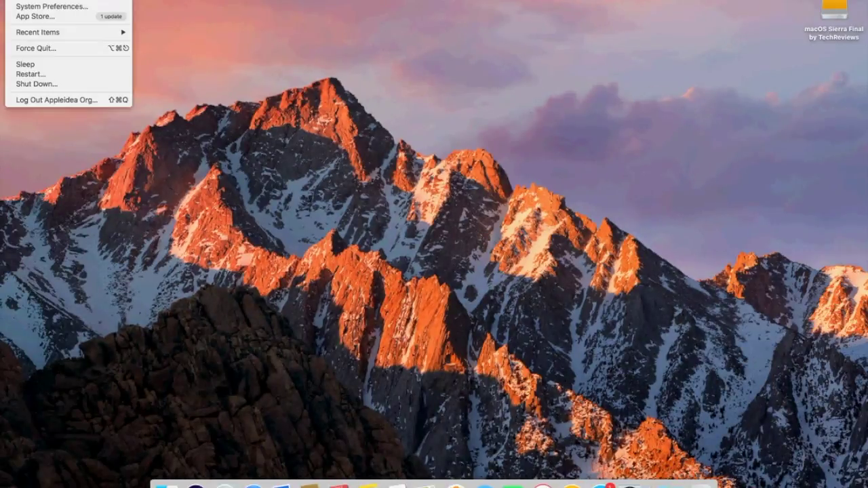
left_click(553, 267)
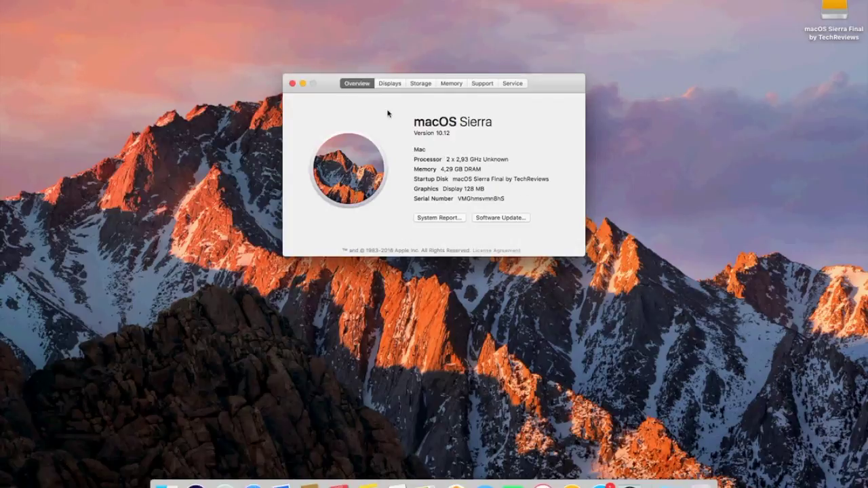
left_click(419, 84)
left_click(389, 84)
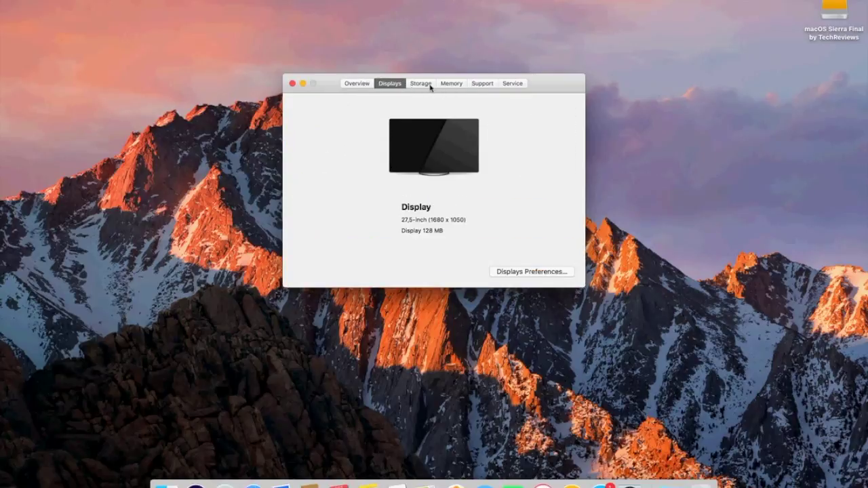
left_click(418, 84)
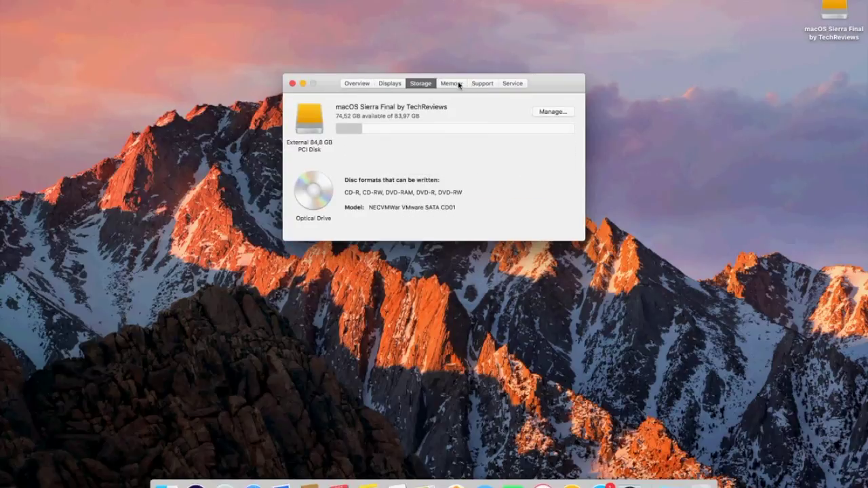
left_click(459, 84)
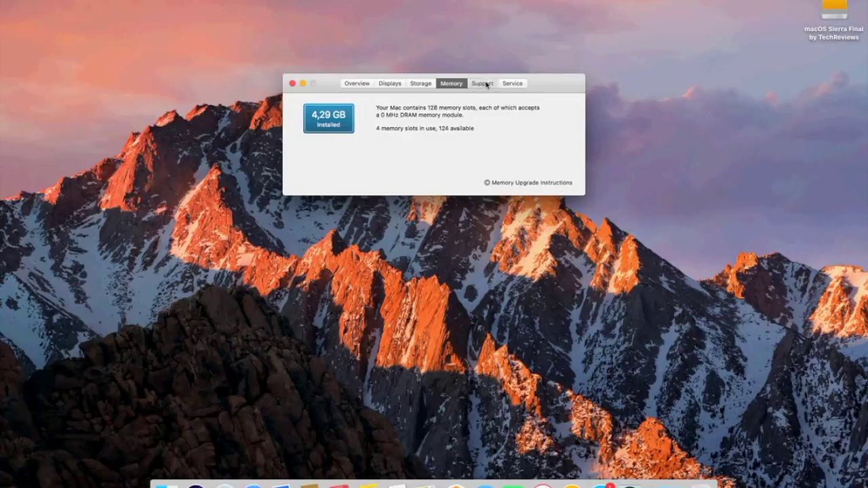
left_click(483, 83)
left_click(513, 83)
left_click(292, 84)
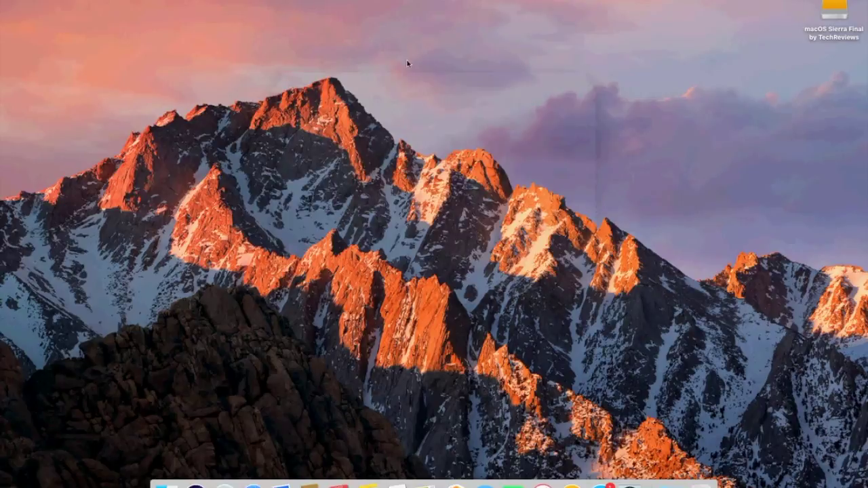